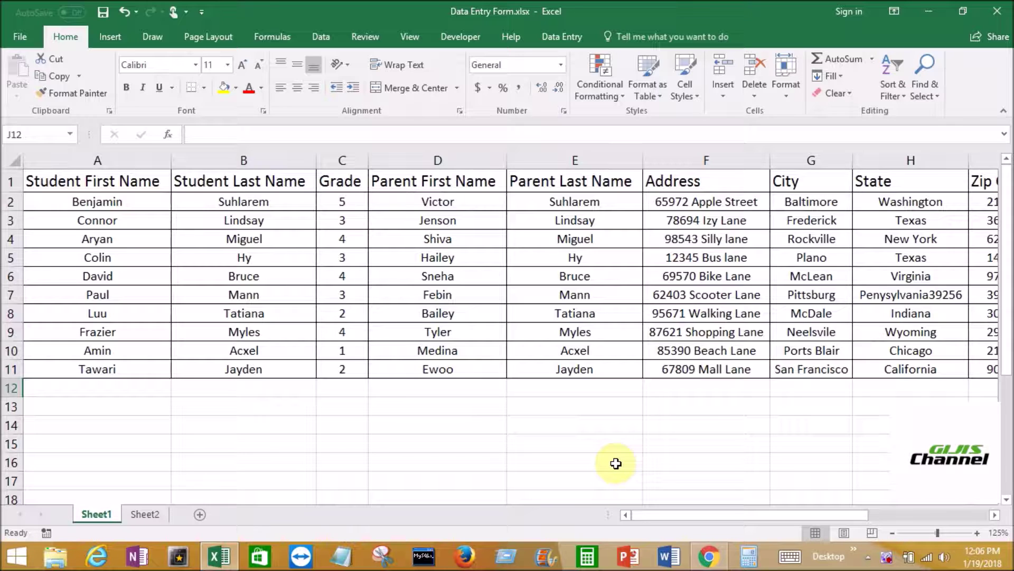
# - Read the VLOOKUP syntax note on Sheet2 and look over the student records on Sheet1
pyautogui.click(144, 514)
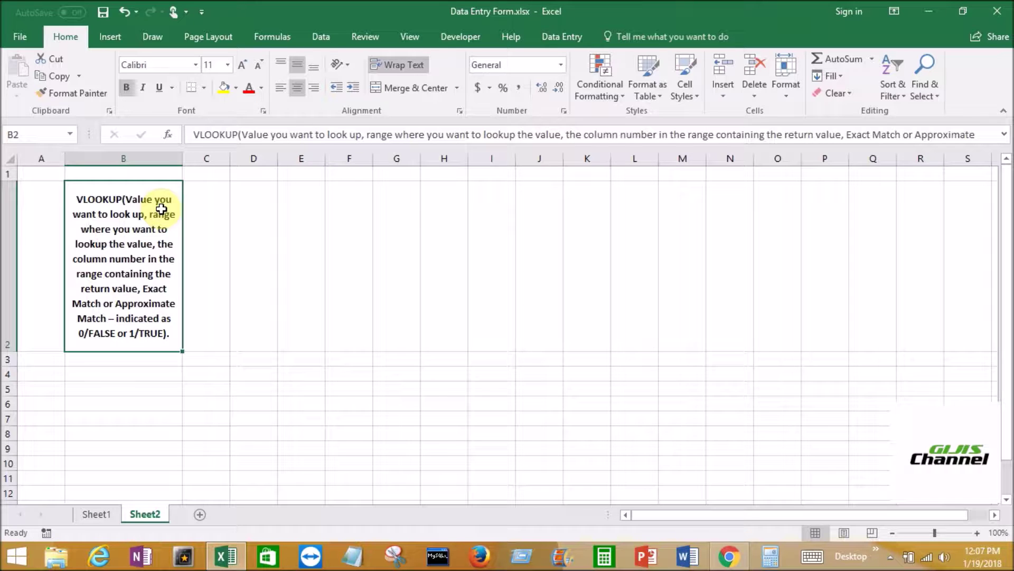
pyautogui.click(97, 514)
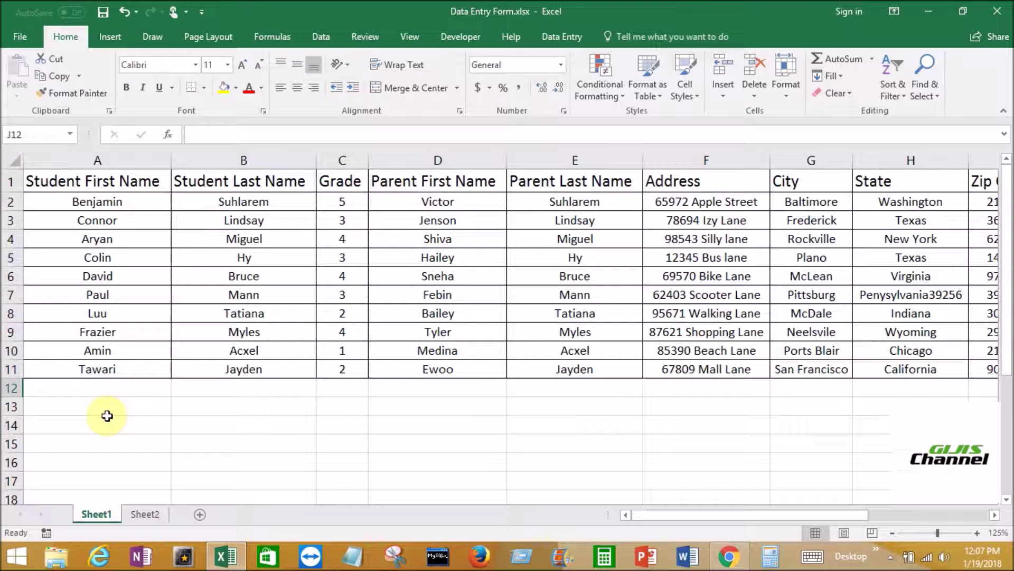
pyautogui.click(107, 412)
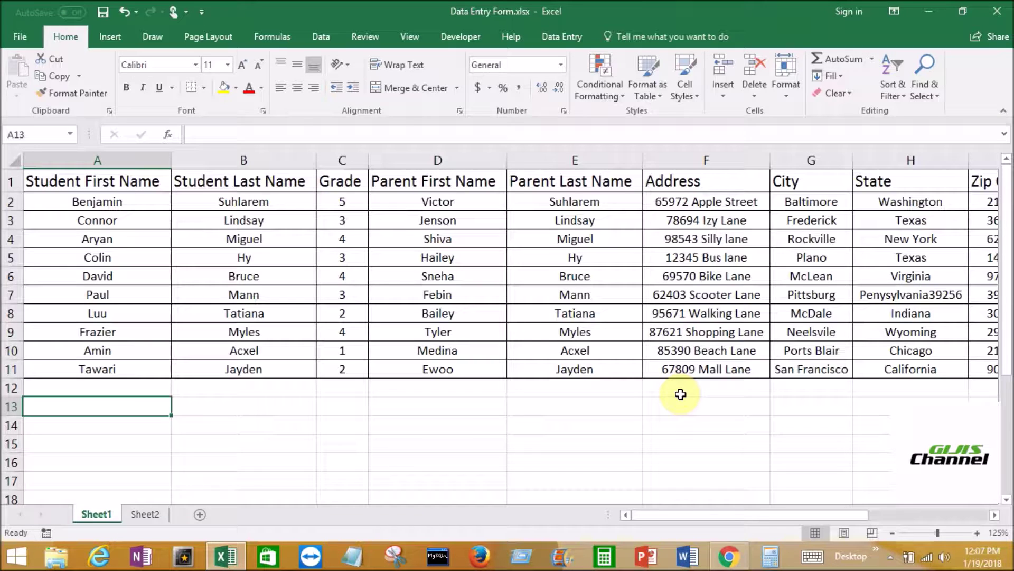
pyautogui.click(734, 513)
pyautogui.moveTo(741, 516)
pyautogui.mouseDown()
pyautogui.moveTo(759, 512)
pyautogui.moveTo(733, 512)
pyautogui.mouseUp()
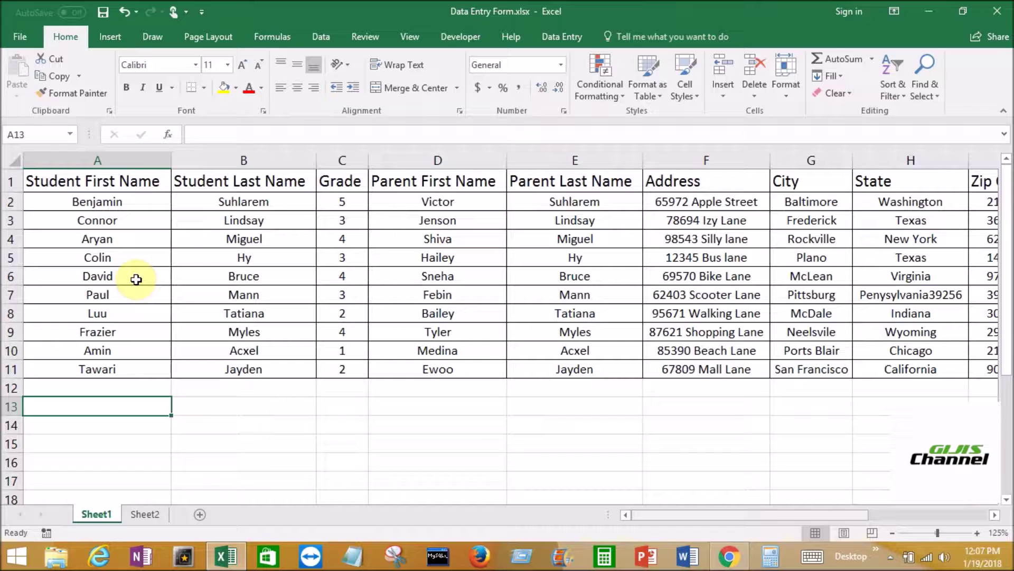
pyautogui.click(127, 350)
pyautogui.moveTo(778, 511); pyautogui.dragTo(841, 515)
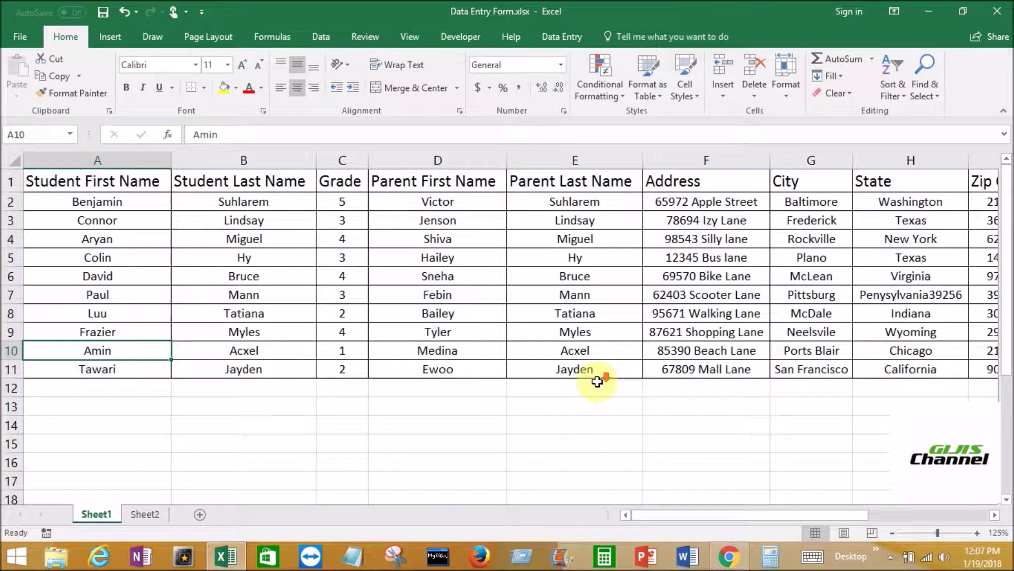
# - Examine how far the student table on Sheet1 extends down its rows and across its columns
pyautogui.scroll(-10, 597, 381)
pyautogui.scroll(-15, 597, 391)
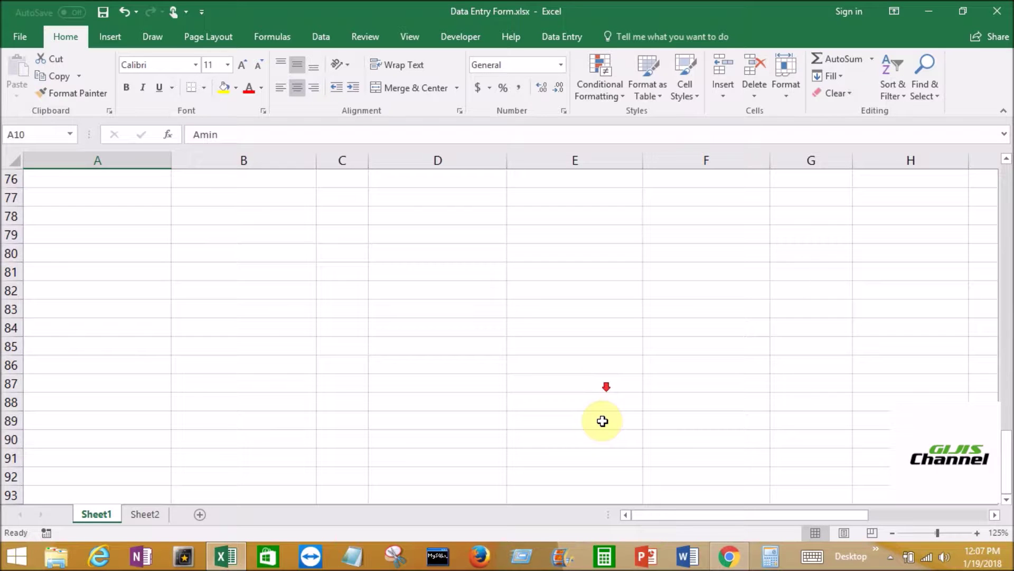
pyautogui.scroll(-18, 602, 421)
pyautogui.scroll(-7, 605, 419)
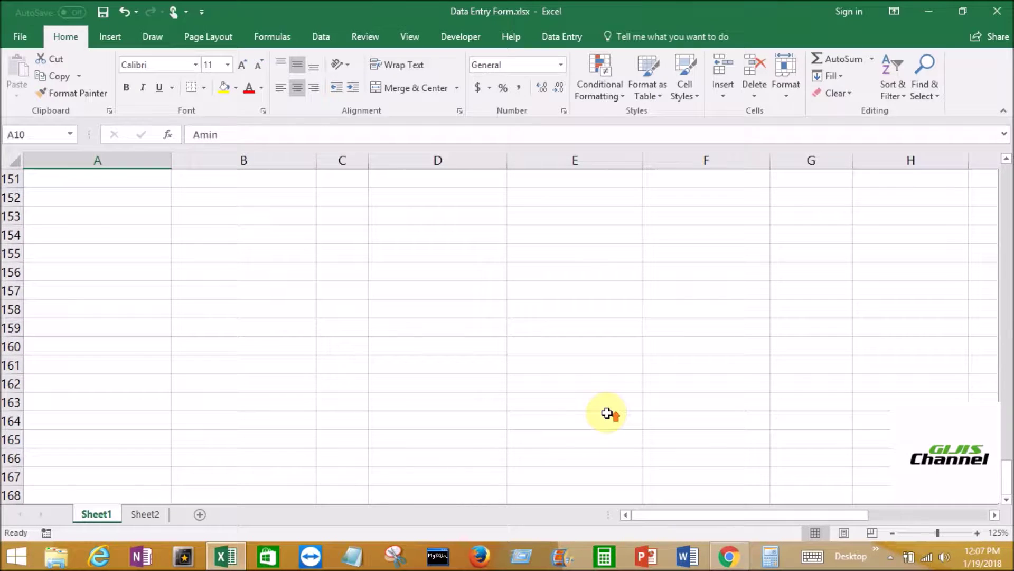
pyautogui.scroll(20, 607, 412)
pyautogui.scroll(16, 607, 412)
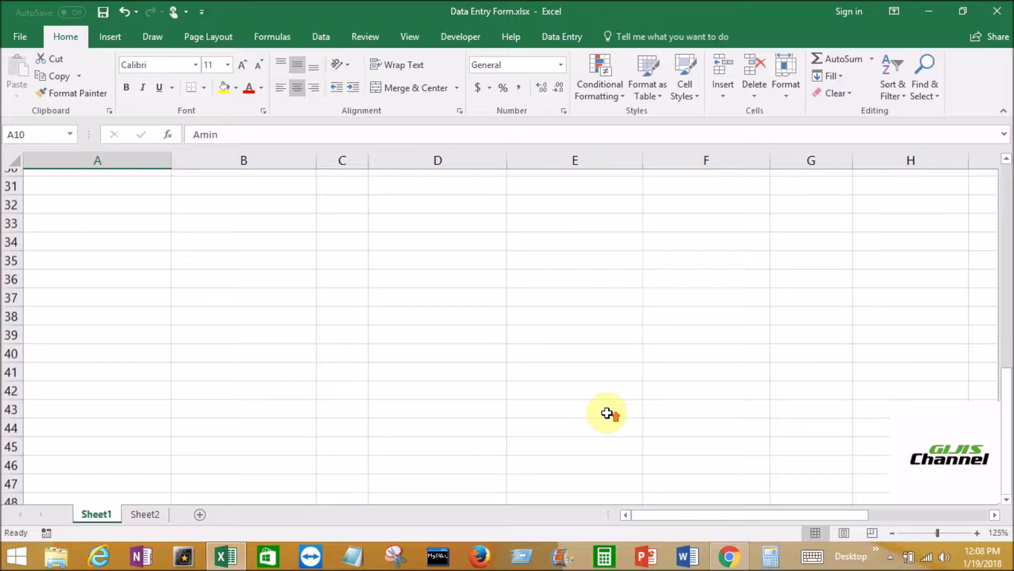
pyautogui.scroll(10, 606, 413)
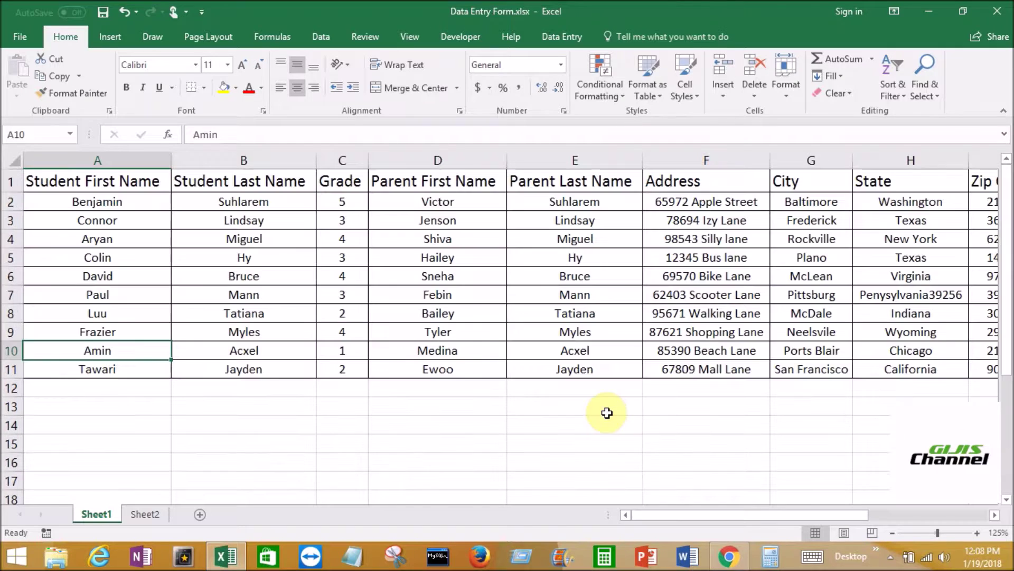
pyautogui.click(725, 514)
pyautogui.moveTo(756, 523); pyautogui.dragTo(675, 513)
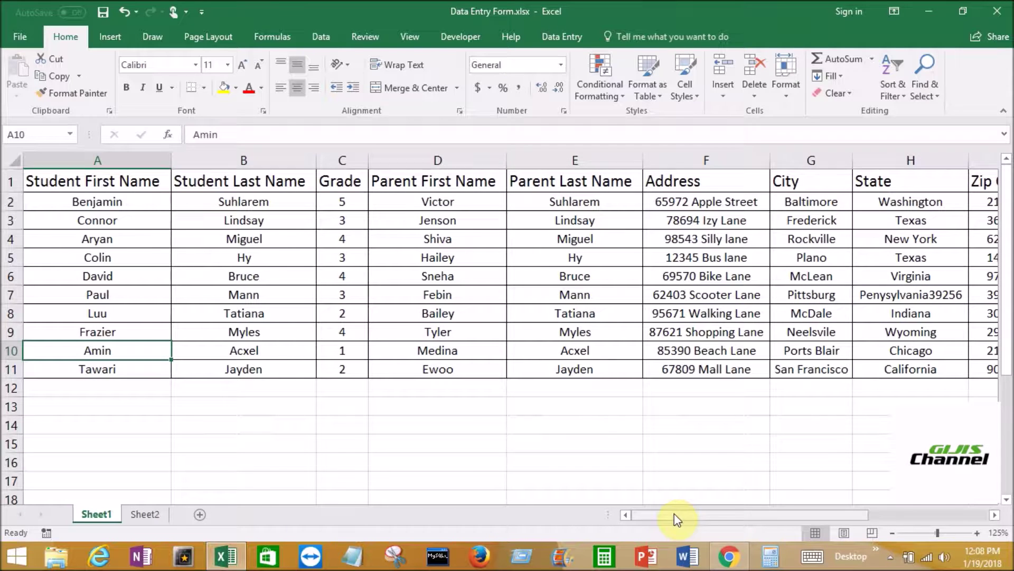
# - Review the VLOOKUP arguments on Sheet2 and highlight the lookup range A2:K11 on Sheet1
pyautogui.click(142, 515)
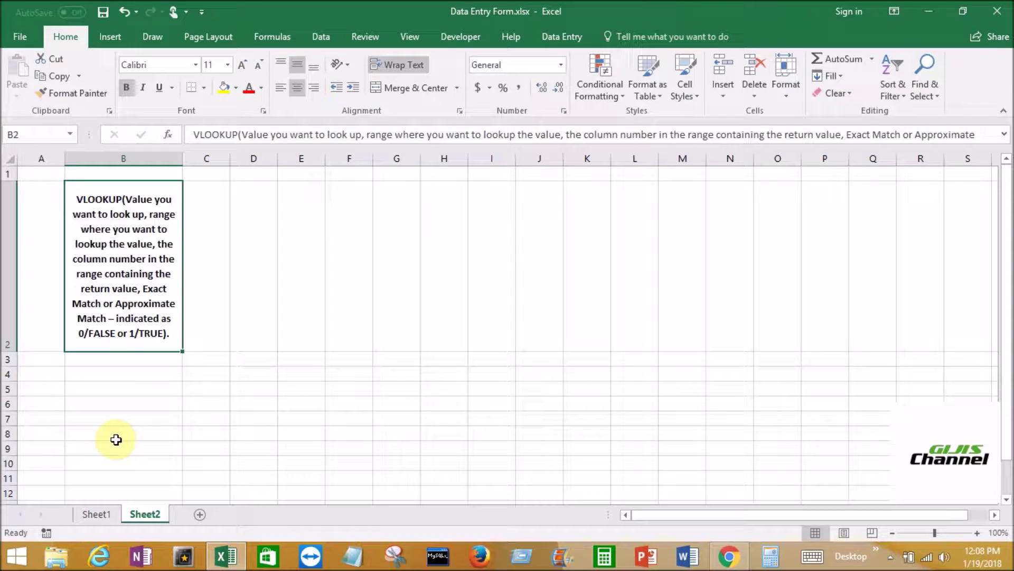
pyautogui.click(93, 513)
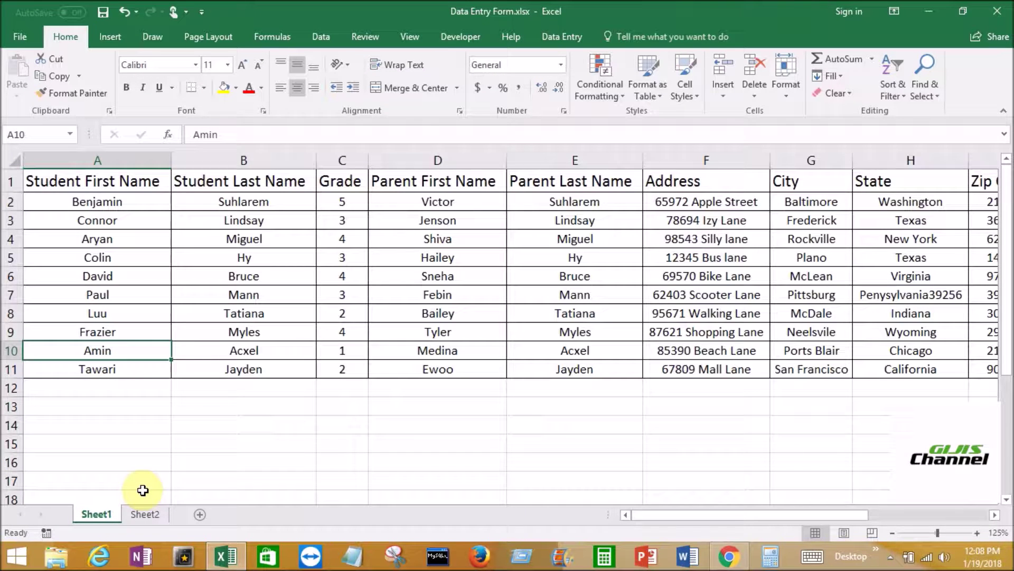
pyautogui.click(143, 515)
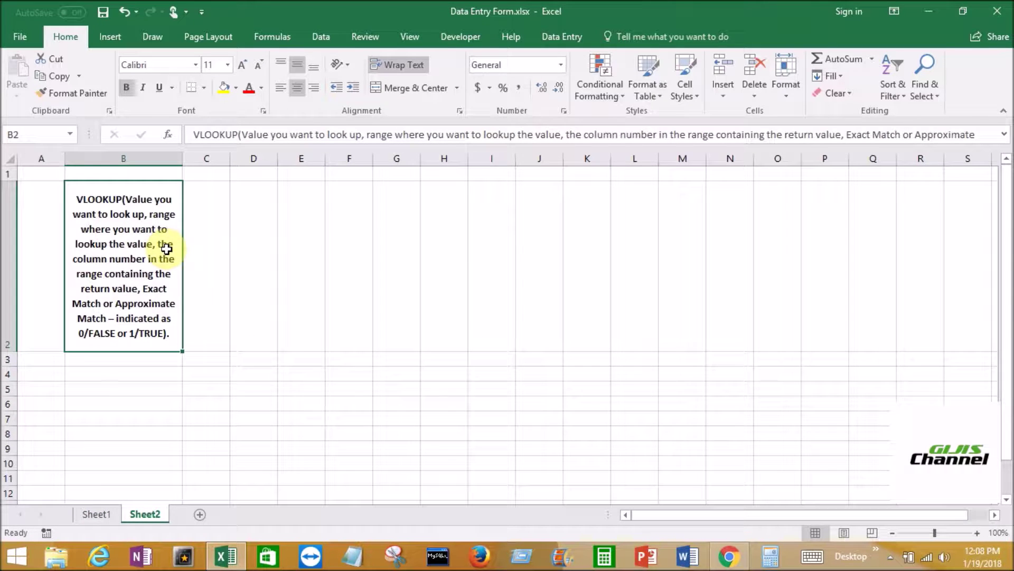
pyautogui.click(91, 511)
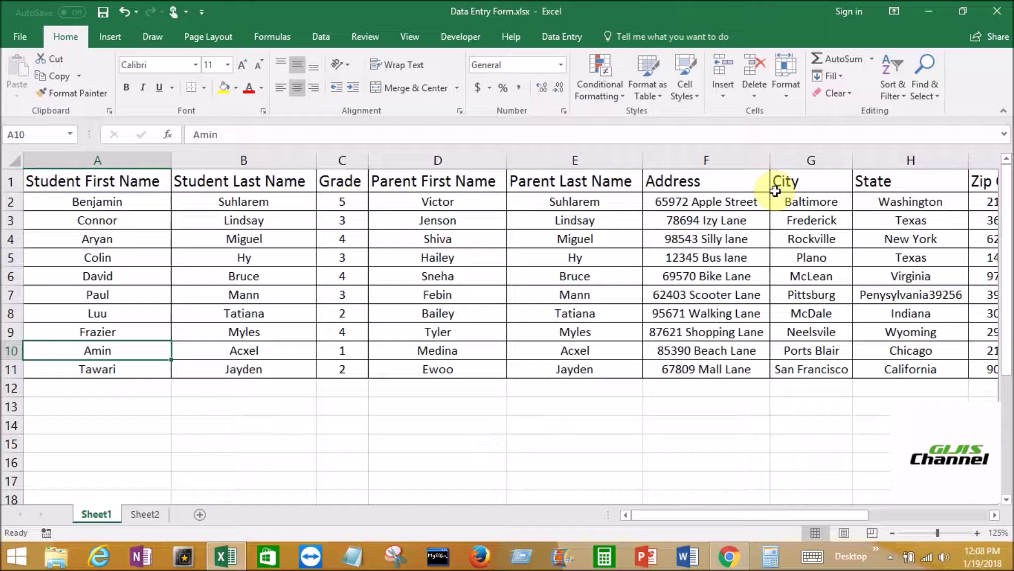
pyautogui.moveTo(54, 206); pyautogui.dragTo(757, 364)
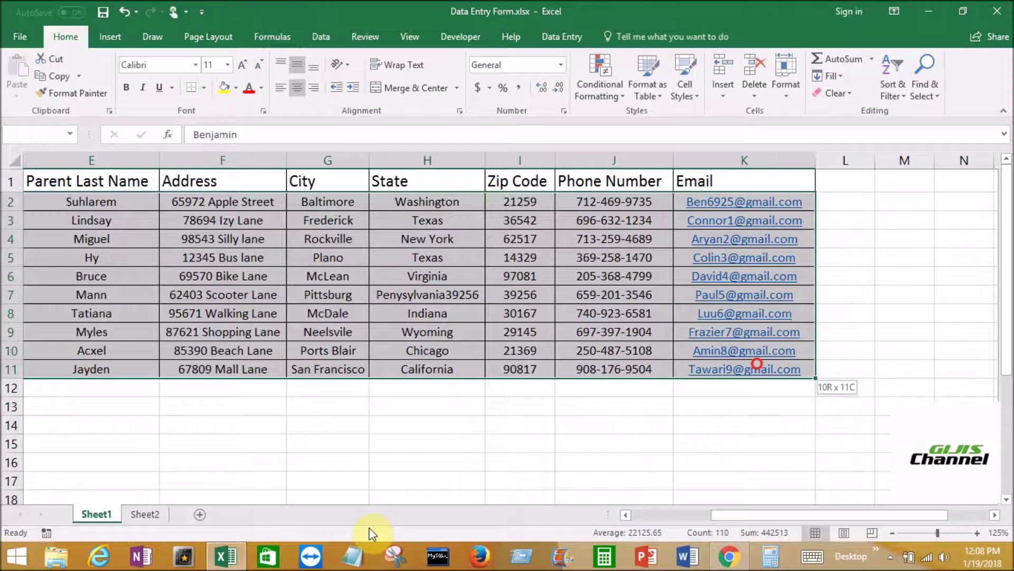
pyautogui.click(141, 514)
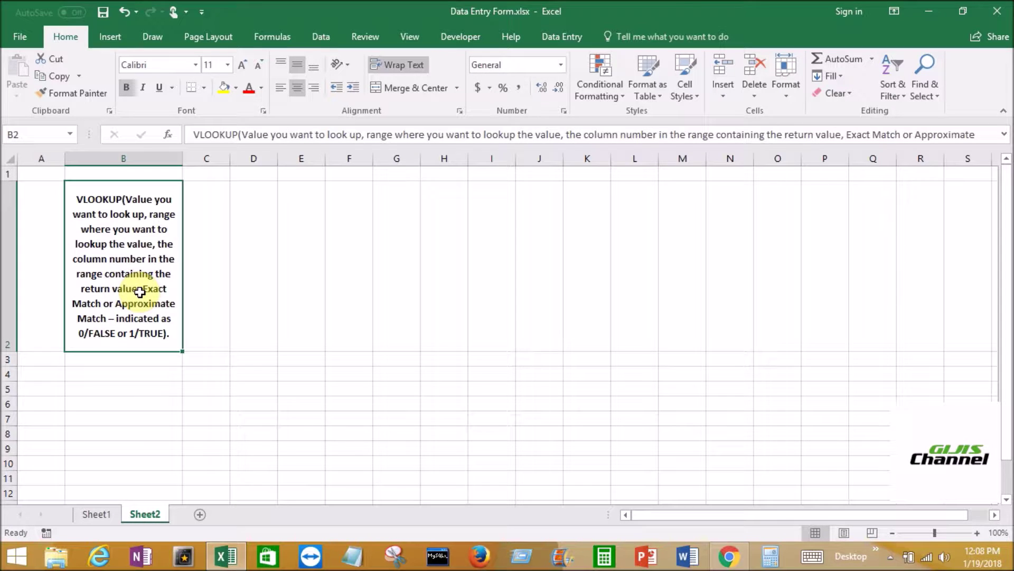
pyautogui.click(101, 514)
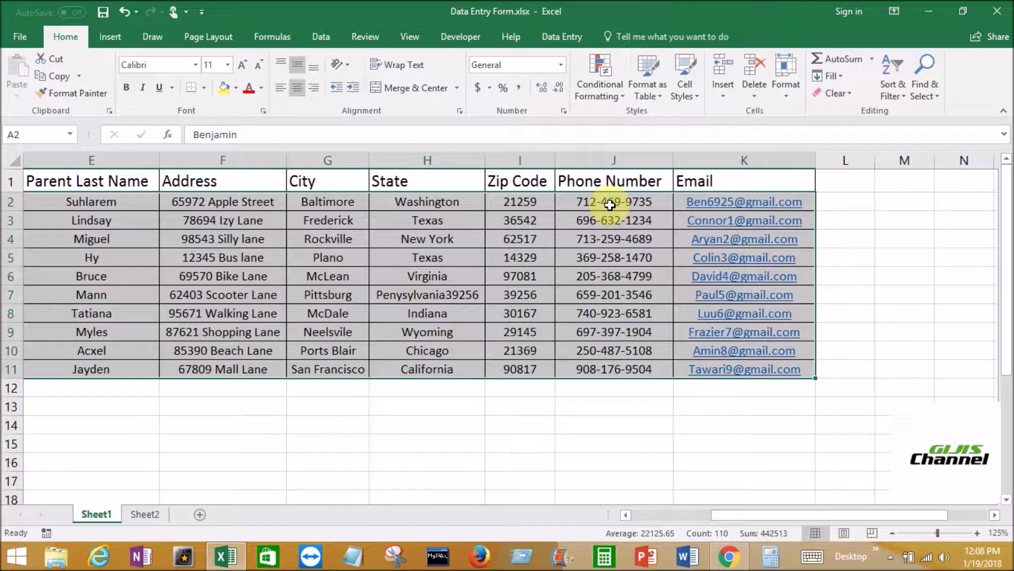
# - Count the Sheet1 columns up to Phone Number and compare with the VLOOKUP note's column number argument on Sheet2
pyautogui.moveTo(806, 510); pyautogui.dragTo(125, 157)
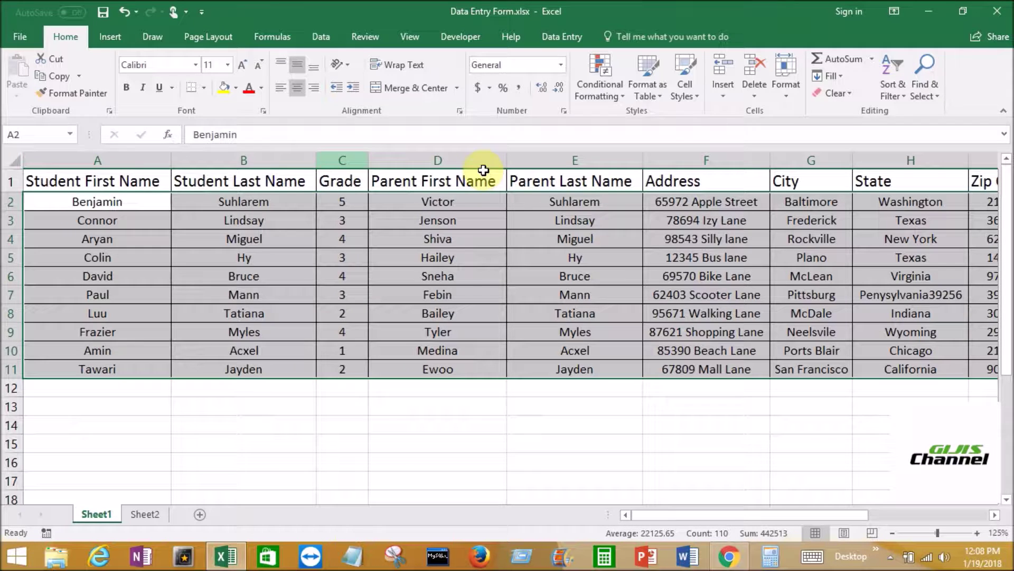
pyautogui.moveTo(763, 514); pyautogui.dragTo(829, 499)
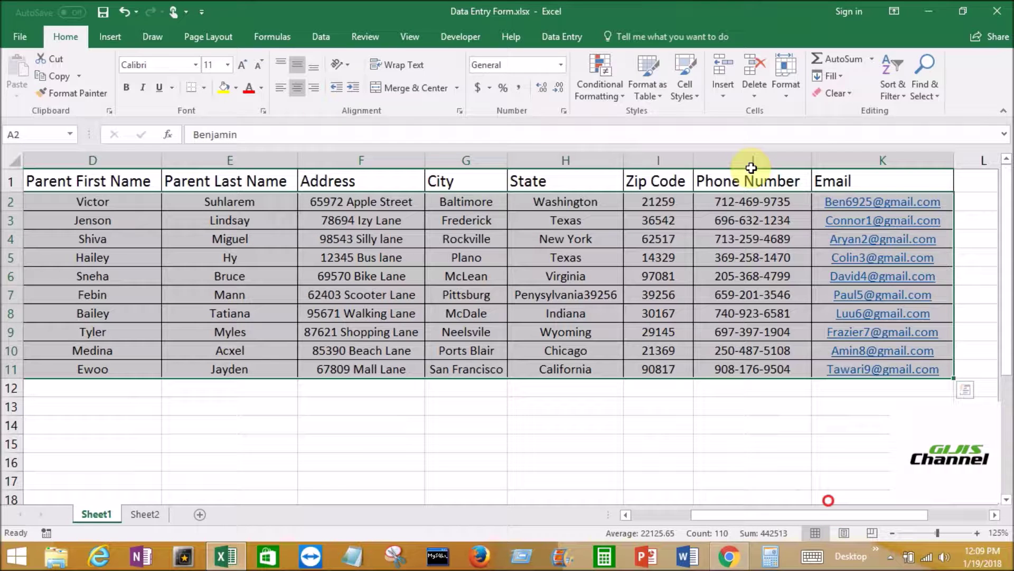
pyautogui.click(146, 516)
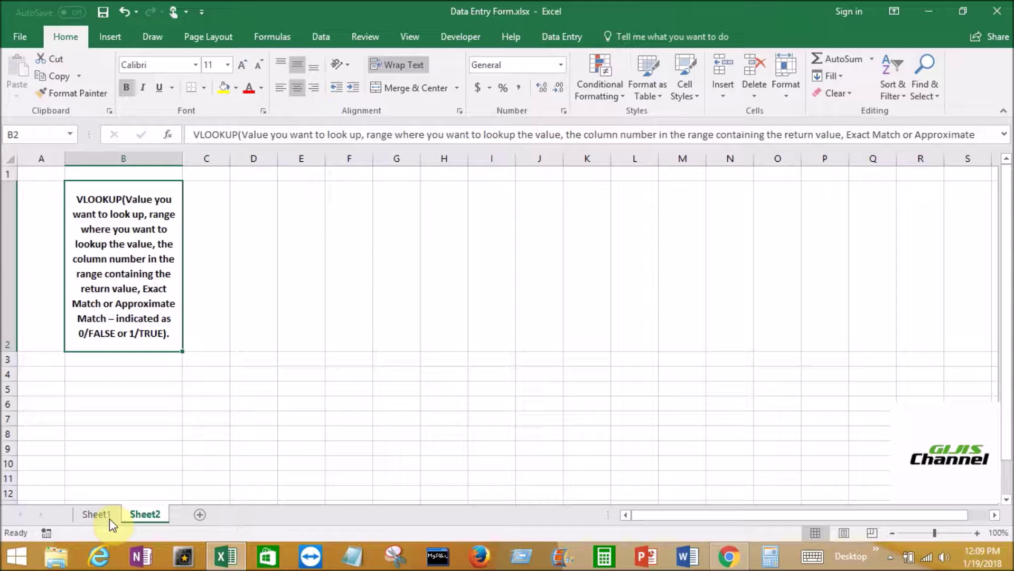
pyautogui.click(97, 514)
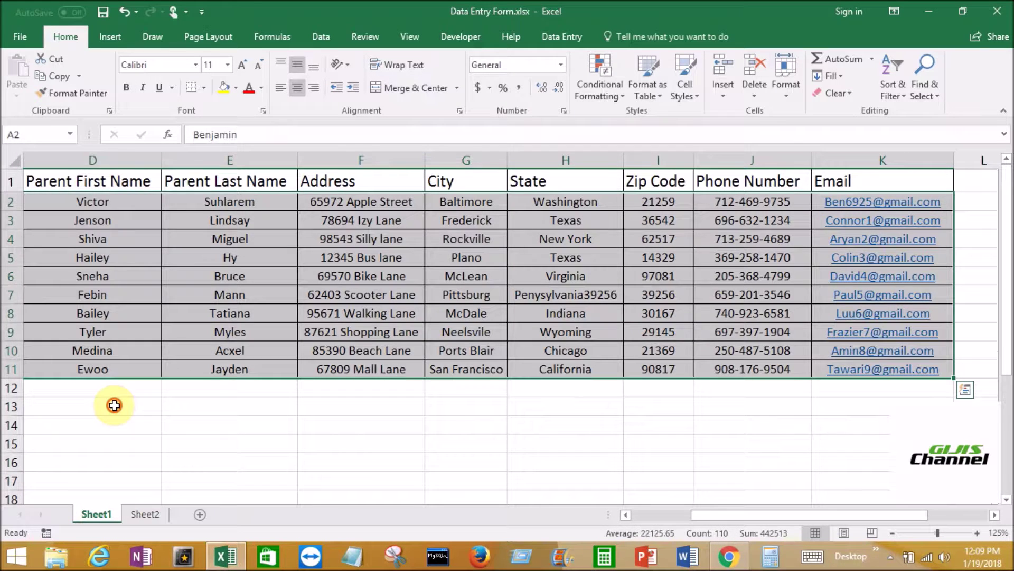
pyautogui.click(114, 405)
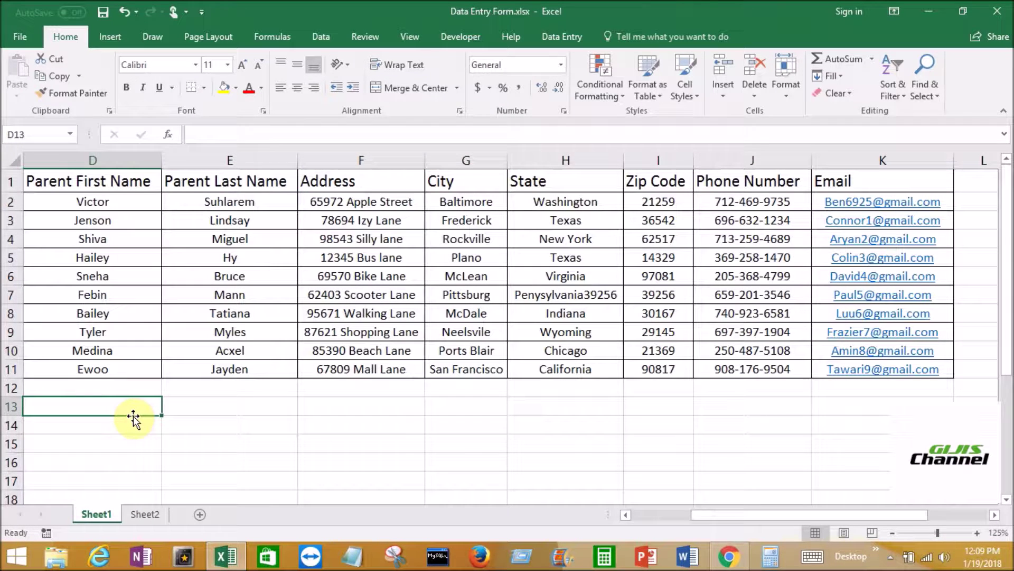
pyautogui.write('Studen')
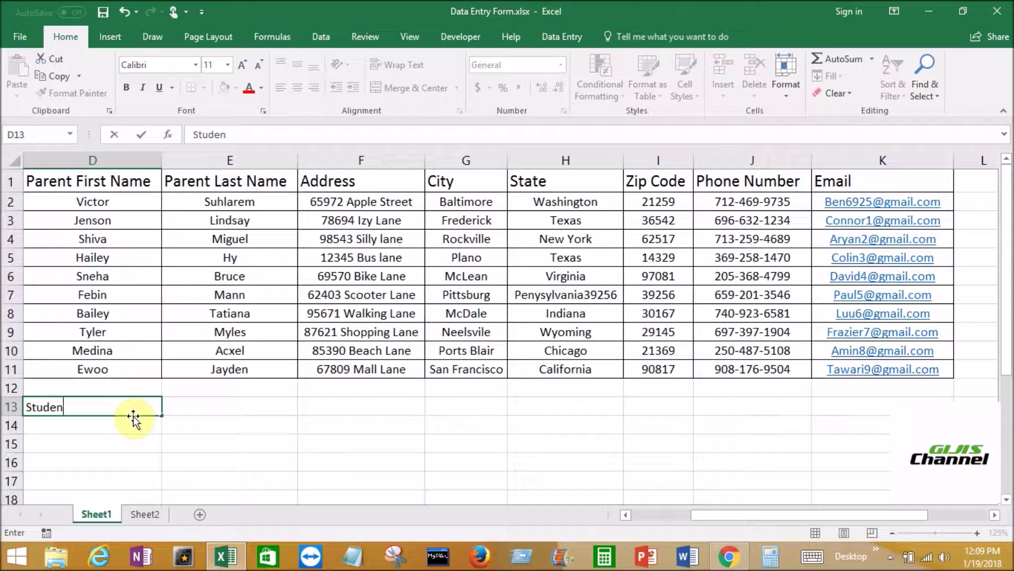
pyautogui.write('t Name')
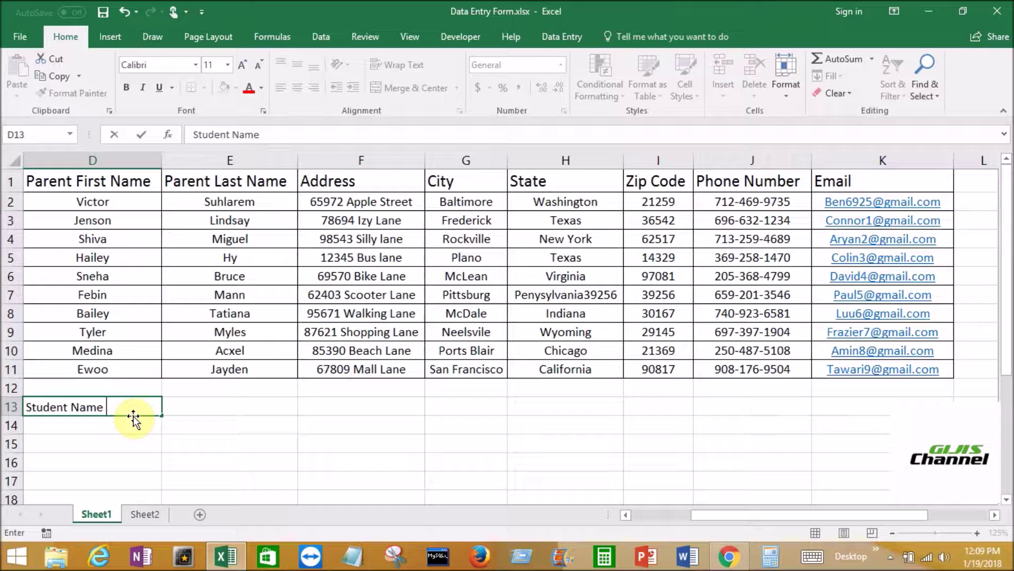
pyautogui.press('Tab')
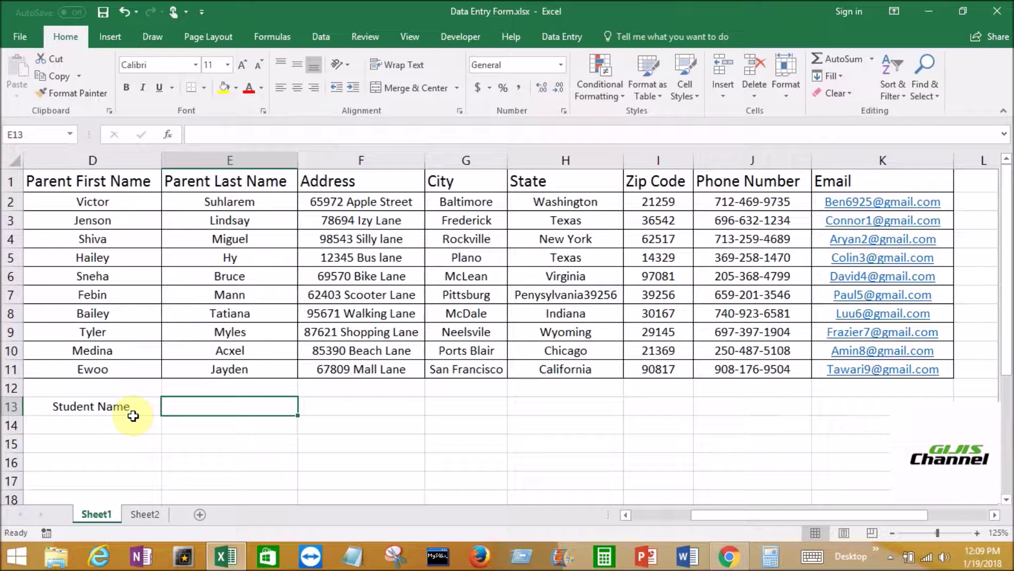
pyautogui.moveTo(817, 511); pyautogui.dragTo(720, 509)
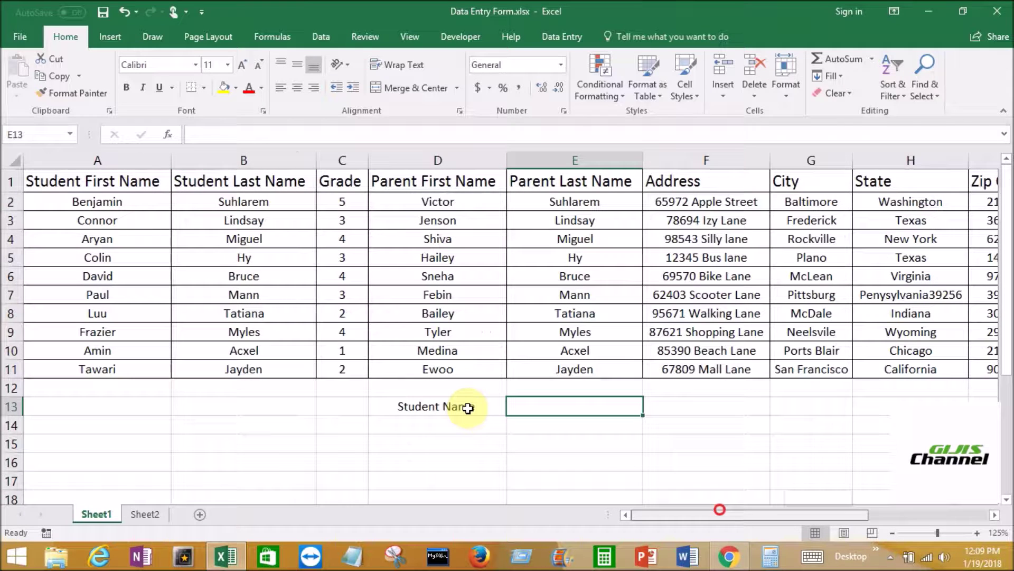
pyautogui.click(457, 405)
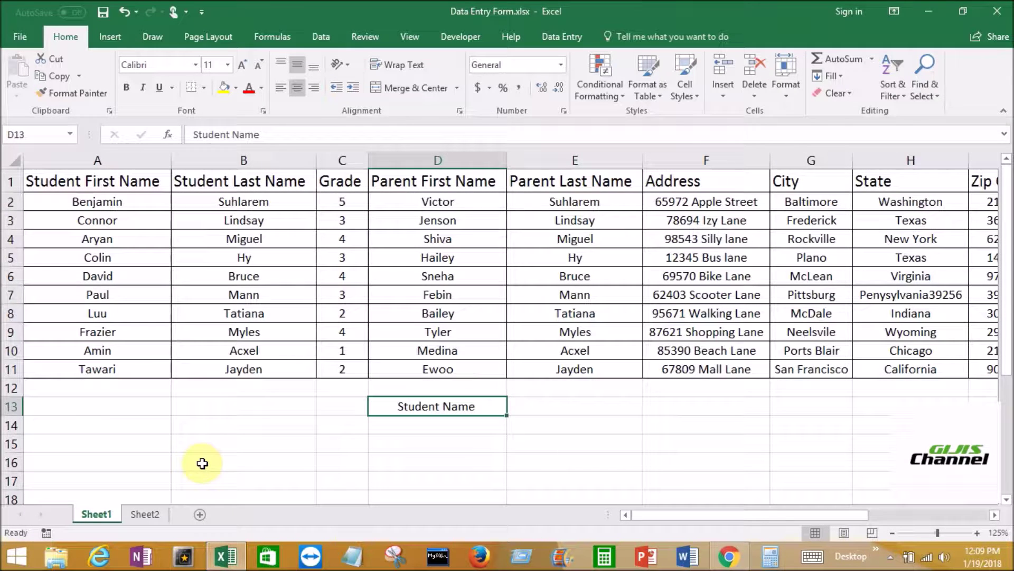
pyautogui.press('Delete')
# - Enter the headings "Student Name" in A13 and "Phone Number" in B13 below the student table
pyautogui.click(91, 403)
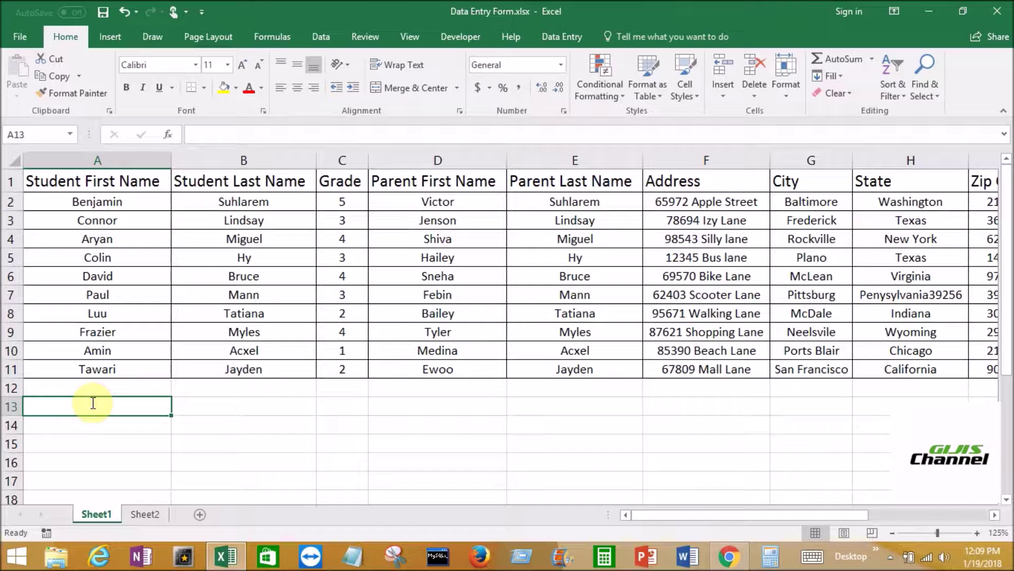
pyautogui.write('Student Name')
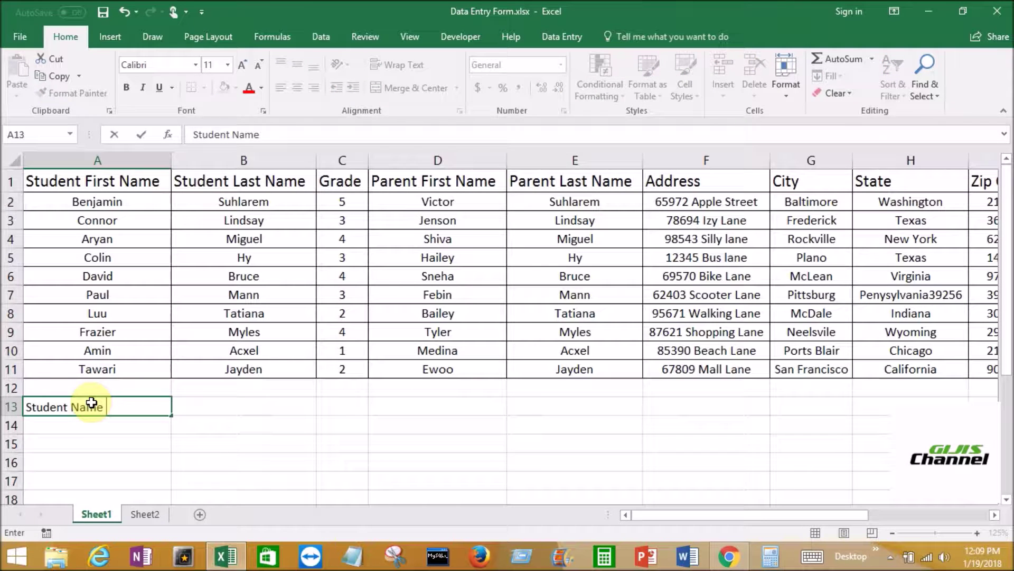
pyautogui.press('Tab')
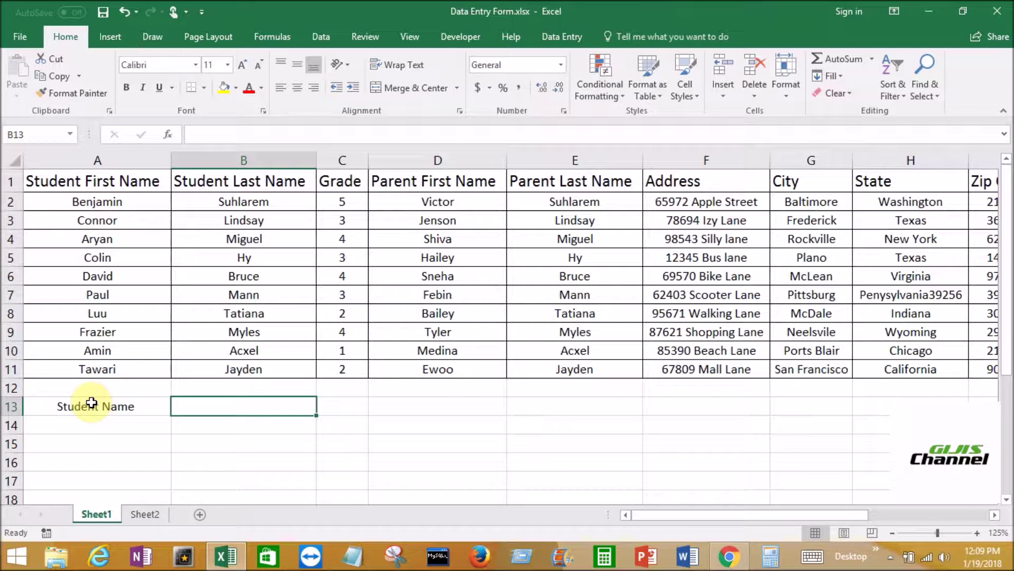
pyautogui.write('Phone ')
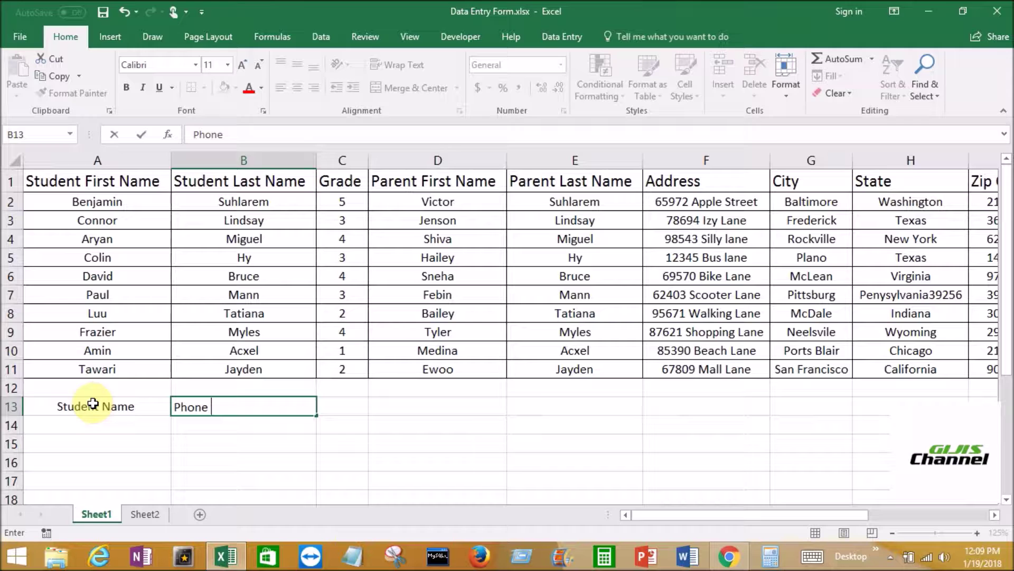
pyautogui.write('nuber')
pyautogui.press('BackSpace')
pyautogui.press('BackSpace')
pyautogui.press('BackSpace')
pyautogui.press('BackSpace')
pyautogui.press('BackSpace')
pyautogui.press('BackSpace')
pyautogui.press('BackSpace')
pyautogui.press('BackSpace')
pyautogui.press('BackSpace')
pyautogui.press('BackSpace')
pyautogui.press('BackSpace')
pyautogui.write('Phone')
pyautogui.write('r')
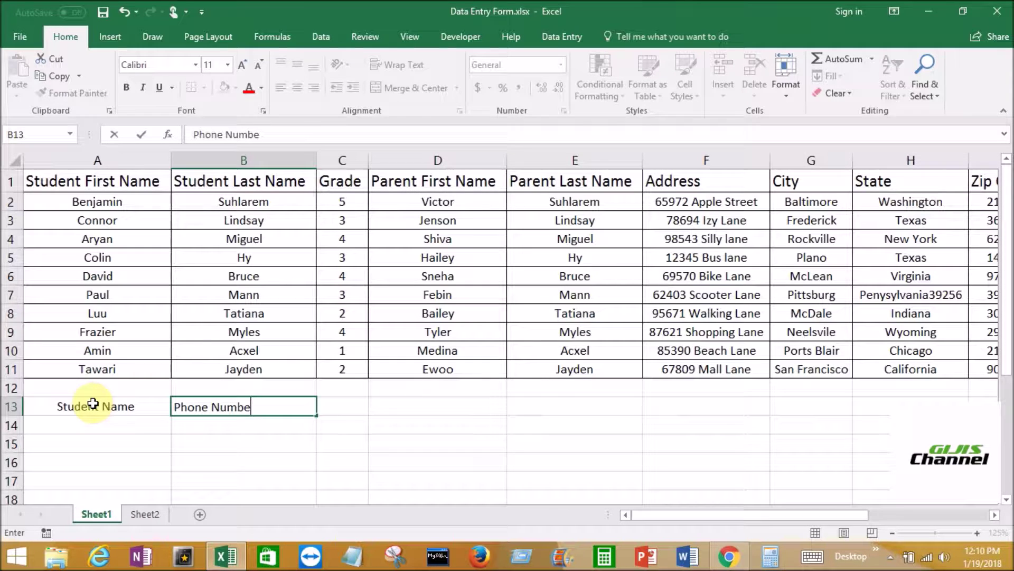
pyautogui.press('Return')
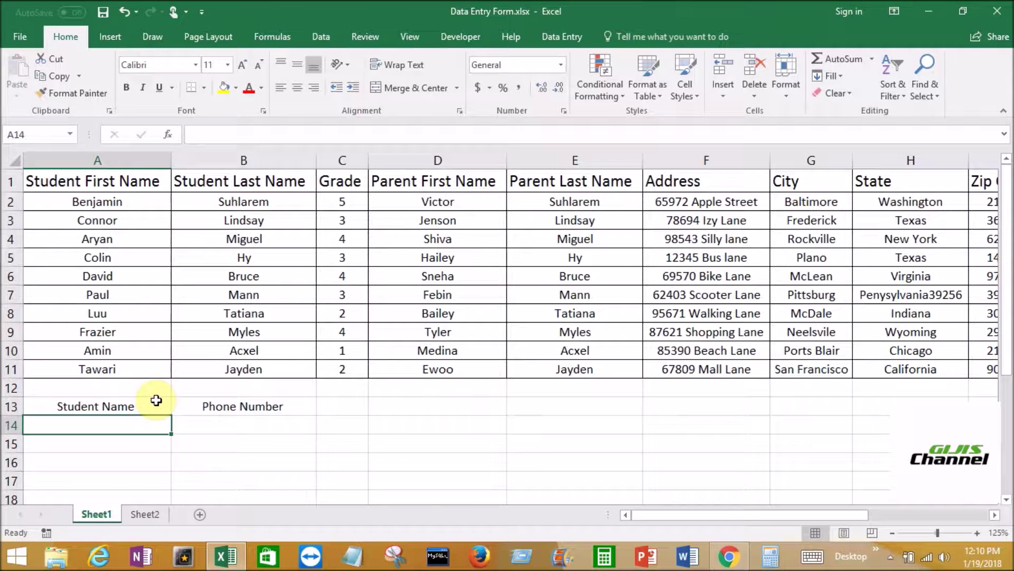
# - Set up a data validation rule for the student name cell A14 that allows a List
pyautogui.click(156, 401)
pyautogui.click(145, 431)
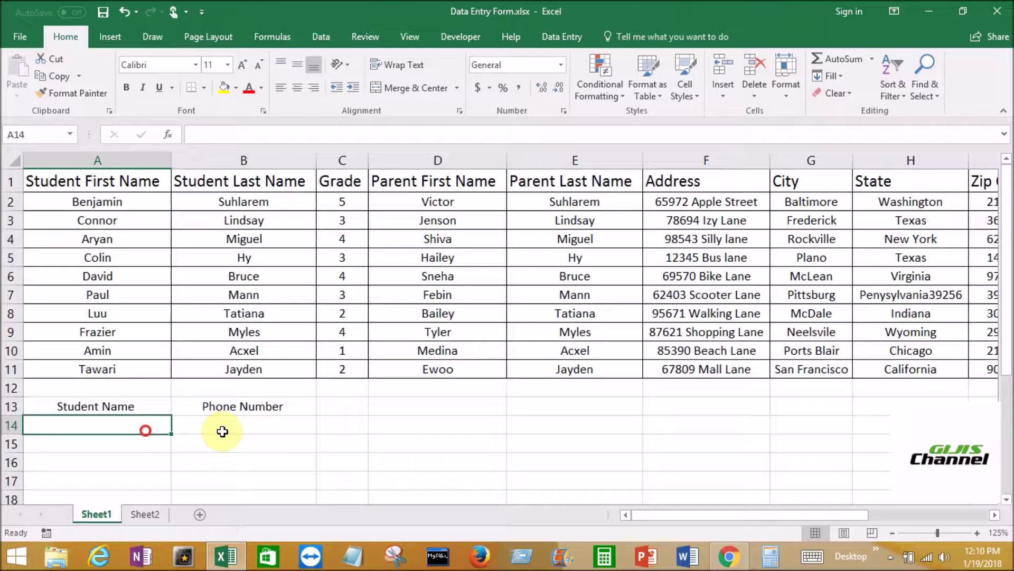
pyautogui.click(223, 431)
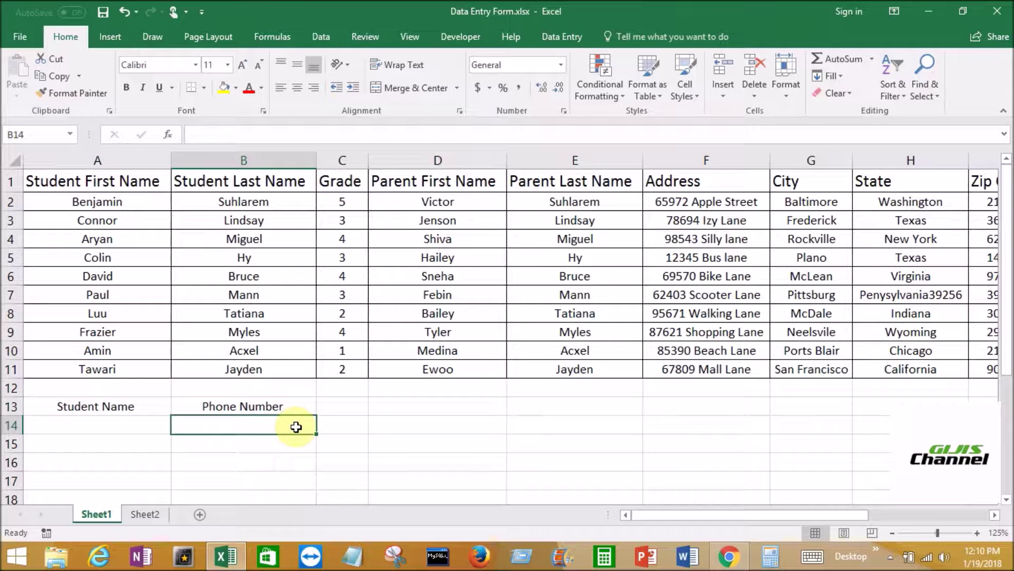
pyautogui.click(151, 428)
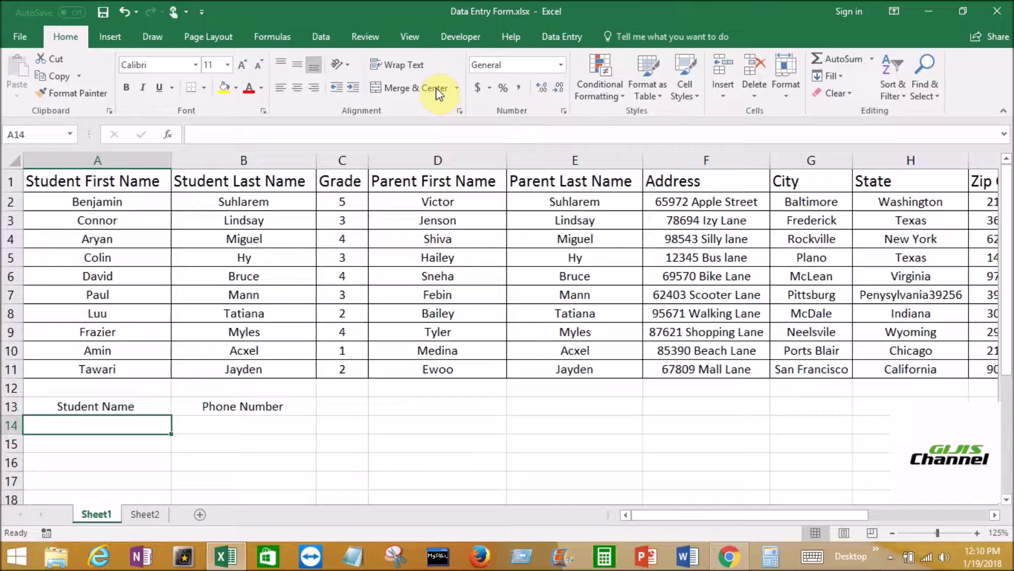
pyautogui.click(326, 42)
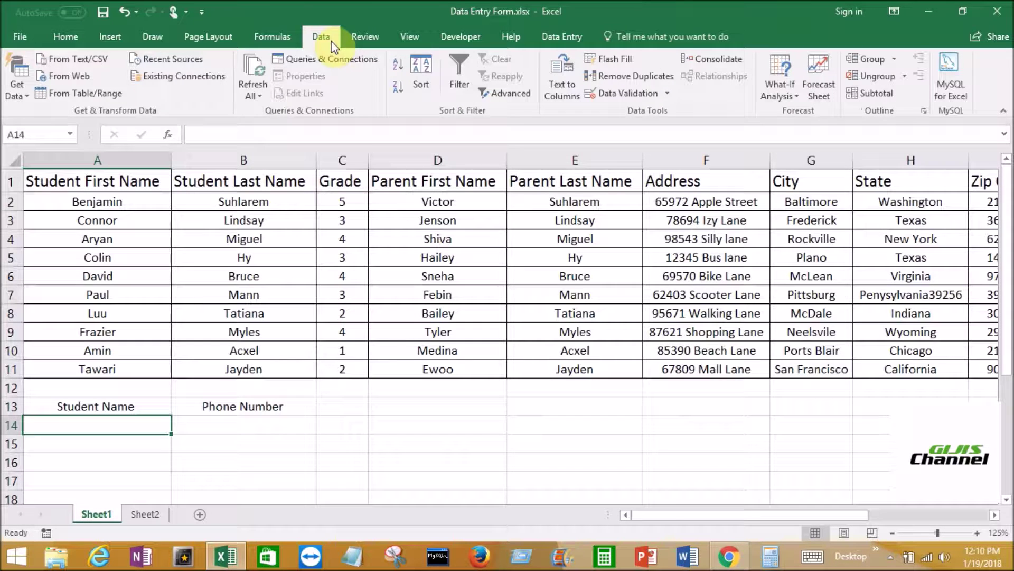
pyautogui.click(666, 94)
pyautogui.click(651, 111)
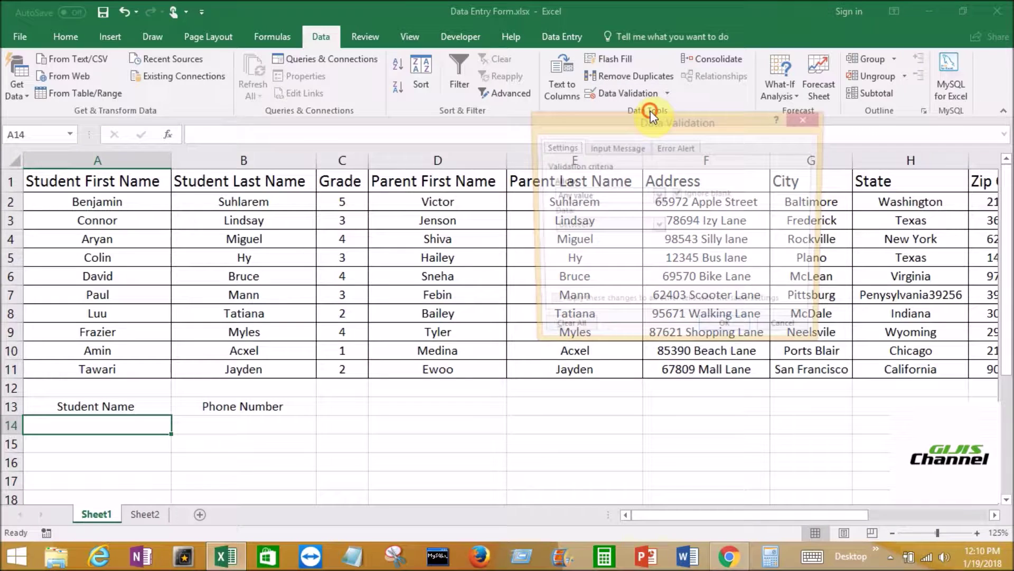
pyautogui.click(659, 197)
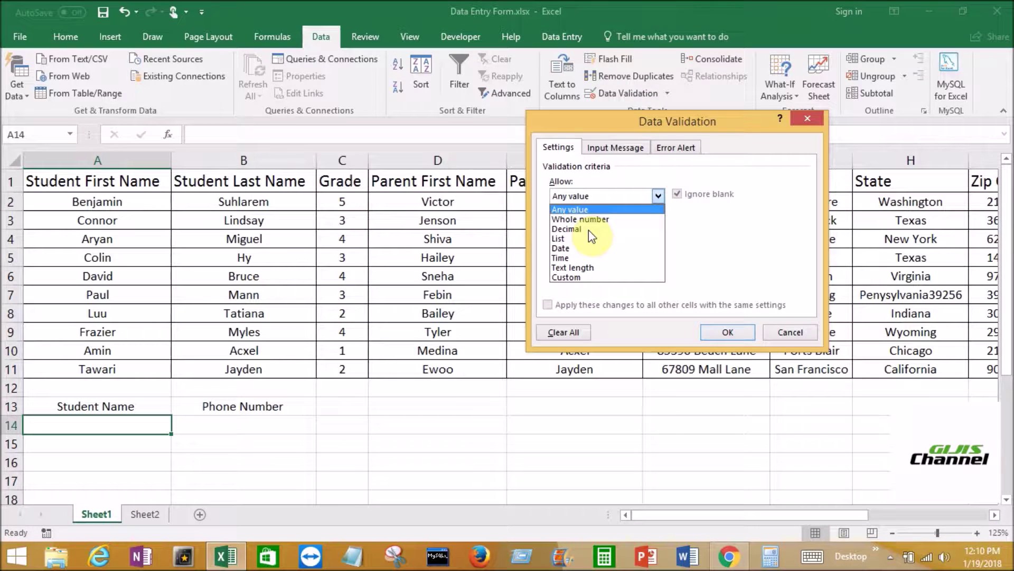
pyautogui.click(570, 238)
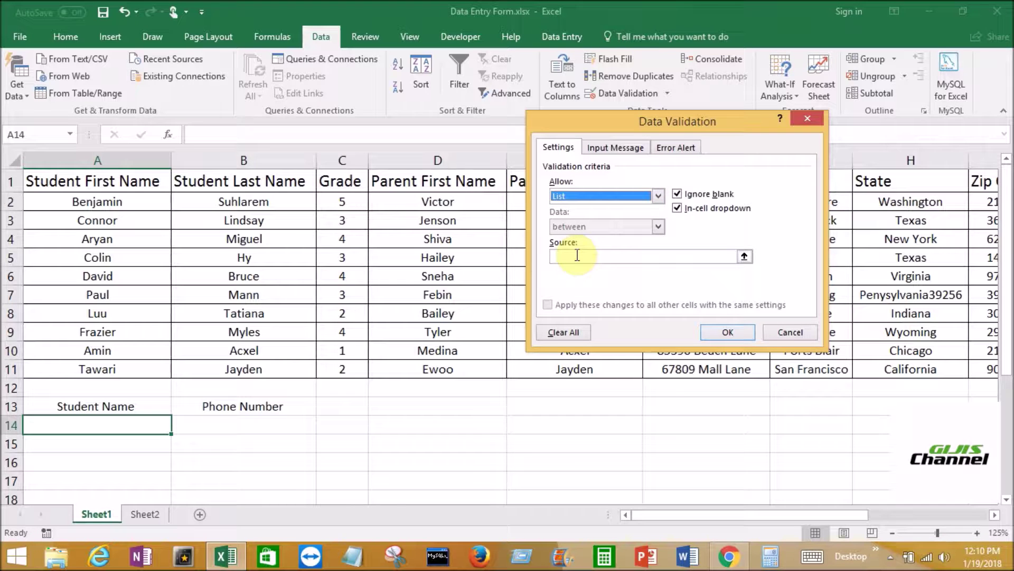
# - Use the student first names in A2:A11 as the validation list's source and apply the rule
pyautogui.click(746, 257)
pyautogui.moveTo(79, 202); pyautogui.dragTo(134, 370)
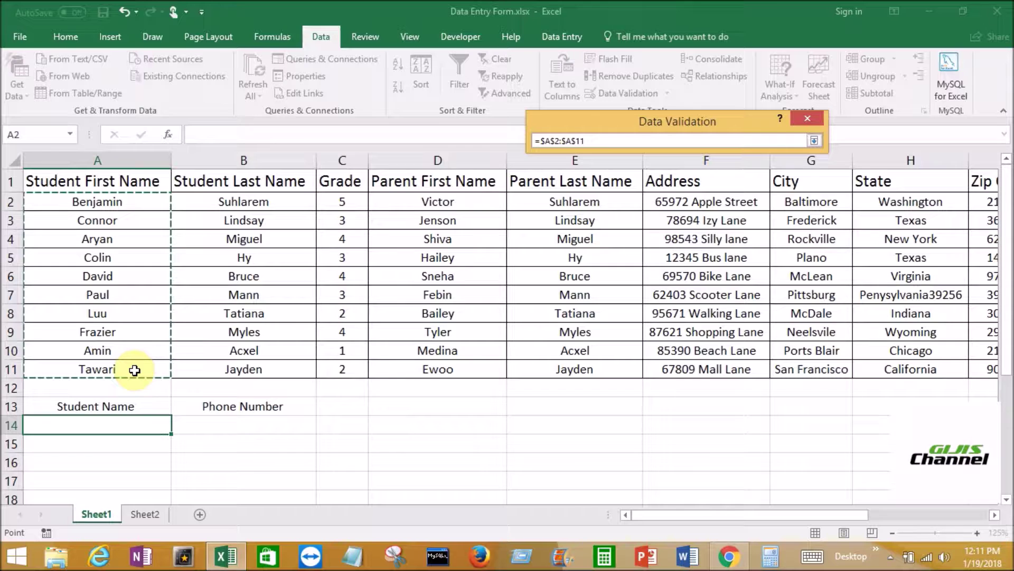
pyautogui.press('Return')
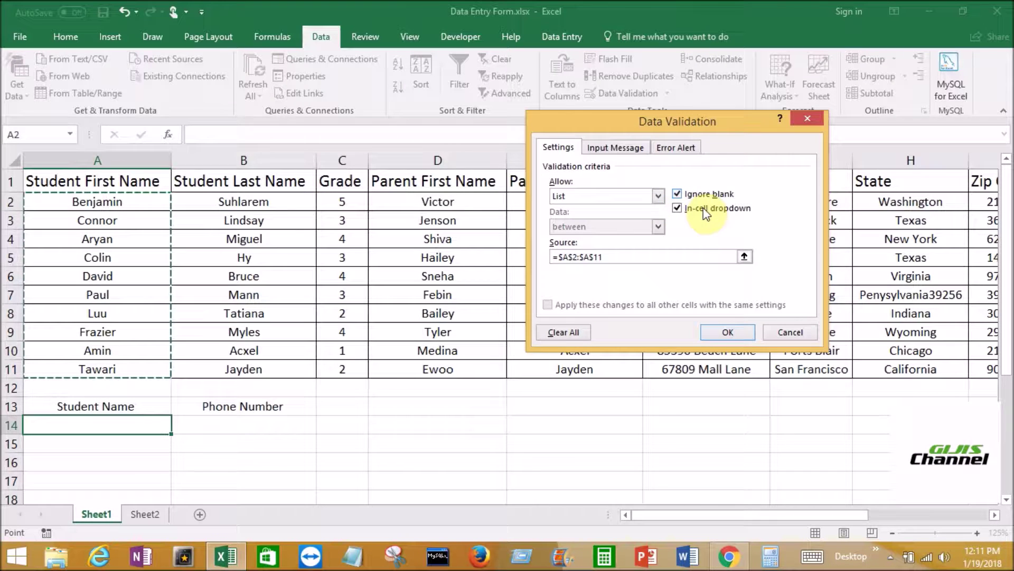
pyautogui.click(729, 334)
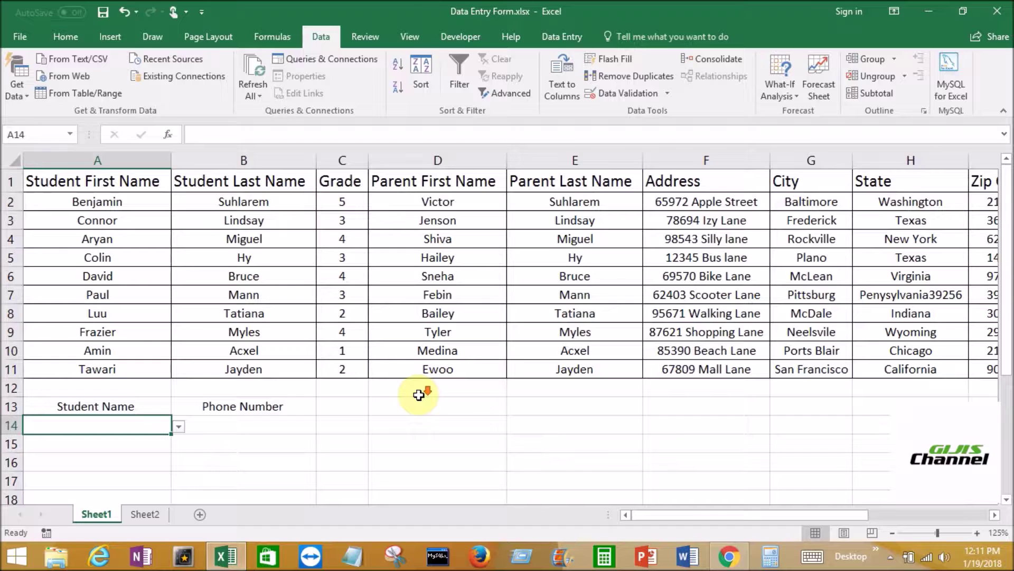
# - Check the names offered by the drop-down list in cell A14
pyautogui.scroll(-1, 189, 382)
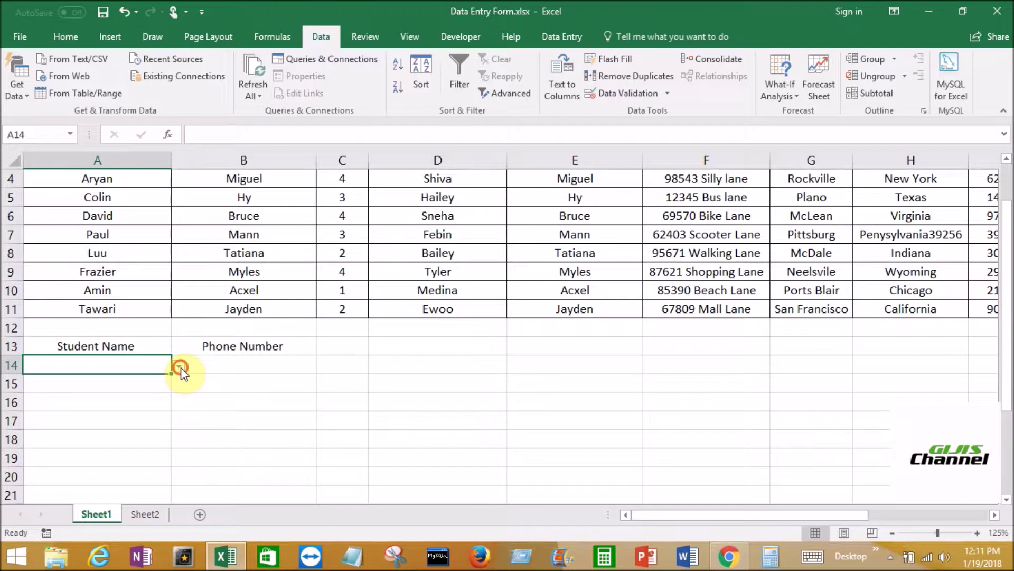
pyautogui.click(180, 367)
pyautogui.moveTo(191, 396); pyautogui.dragTo(189, 385)
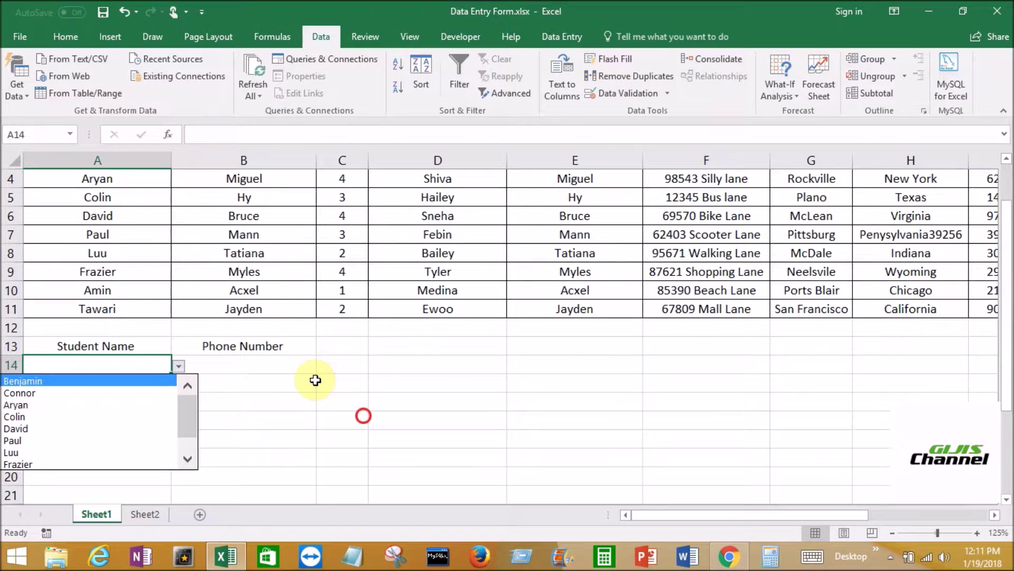
pyautogui.scroll(1, 317, 380)
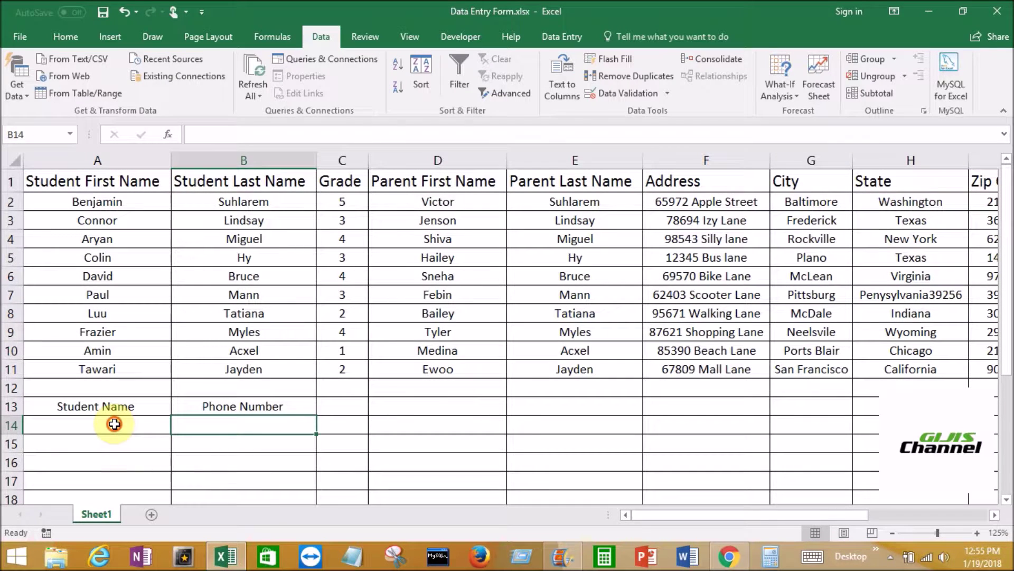
pyautogui.click(115, 424)
pyautogui.click(178, 429)
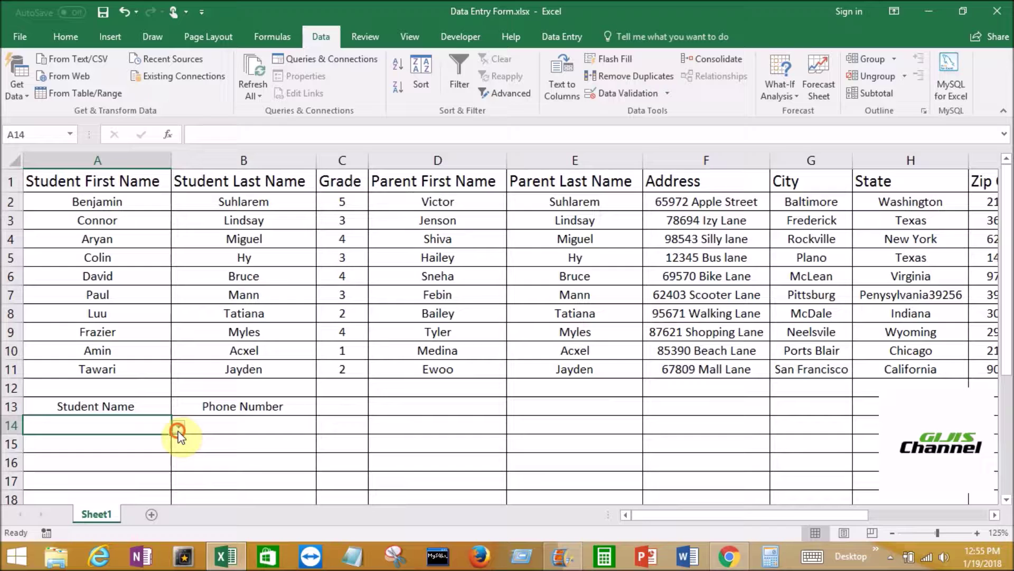
# - Start a VLOOKUP formula in B14 with A14 as the lookup value
pyautogui.click(232, 425)
pyautogui.click(234, 426)
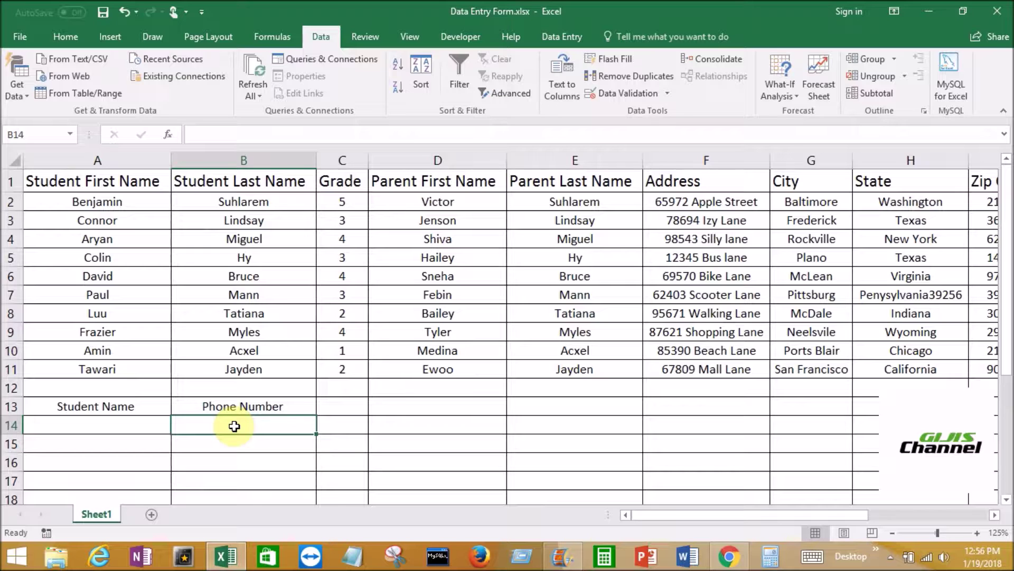
pyautogui.write('=')
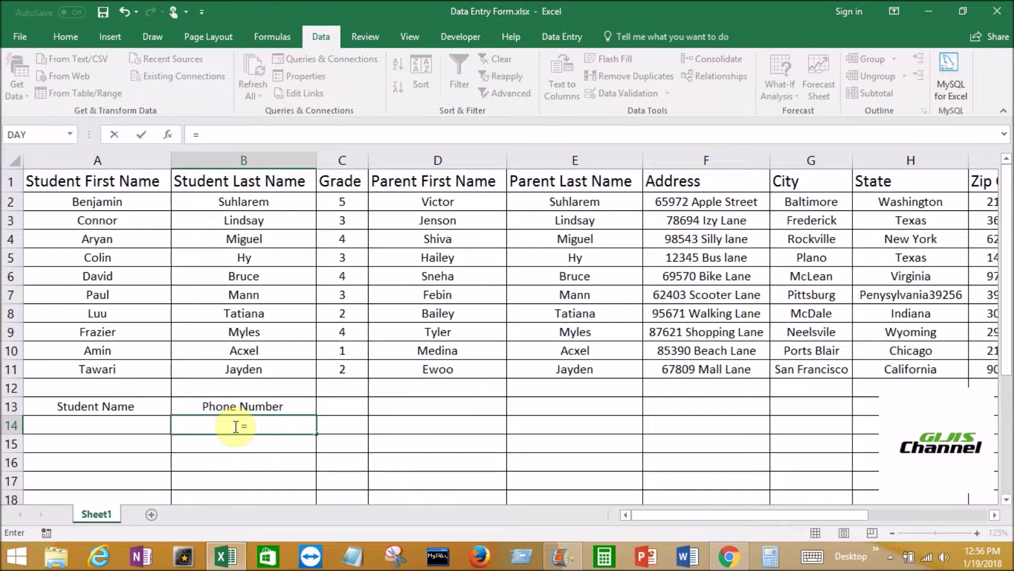
pyautogui.write('v')
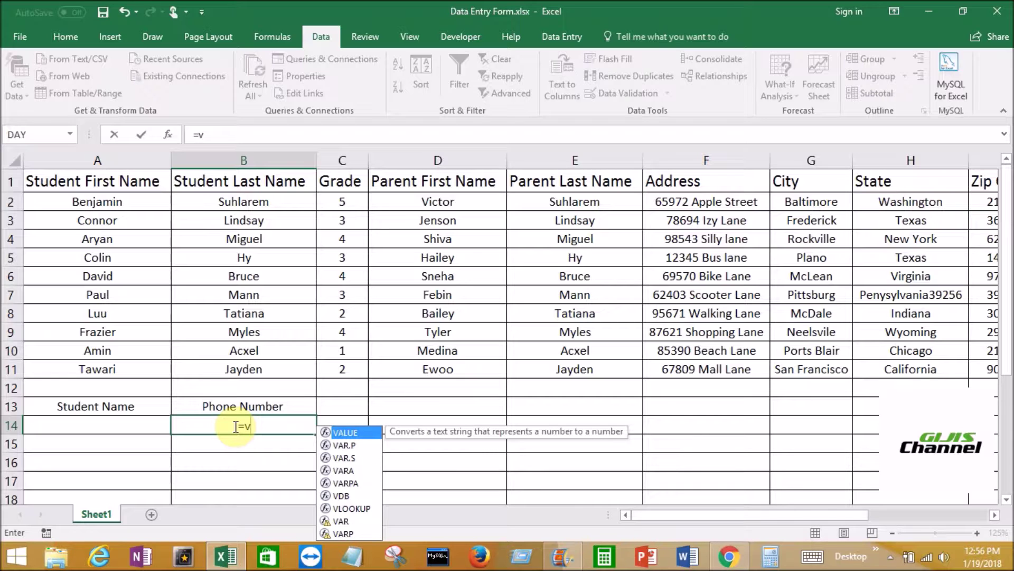
pyautogui.write('l')
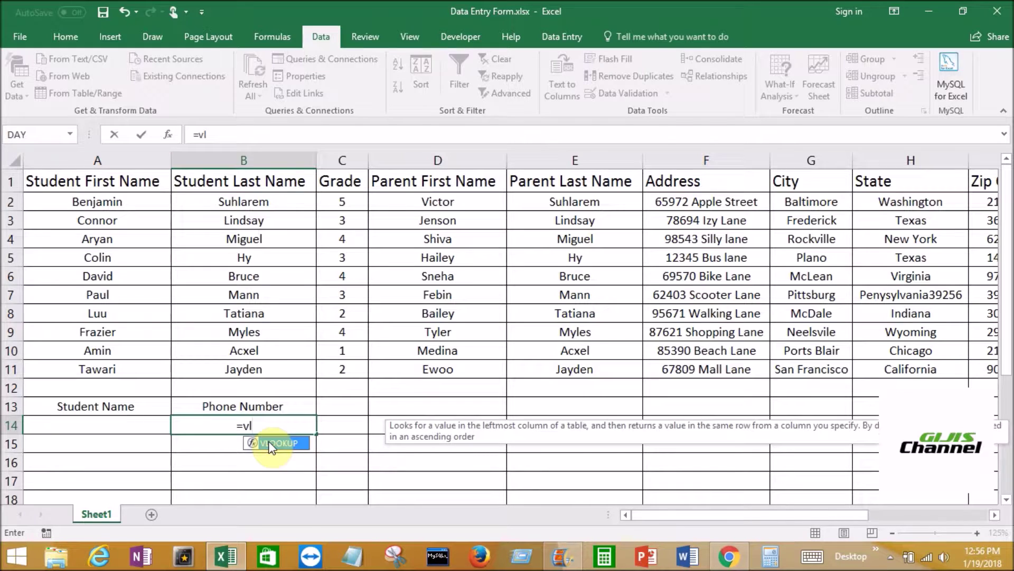
pyautogui.doubleClick(277, 445)
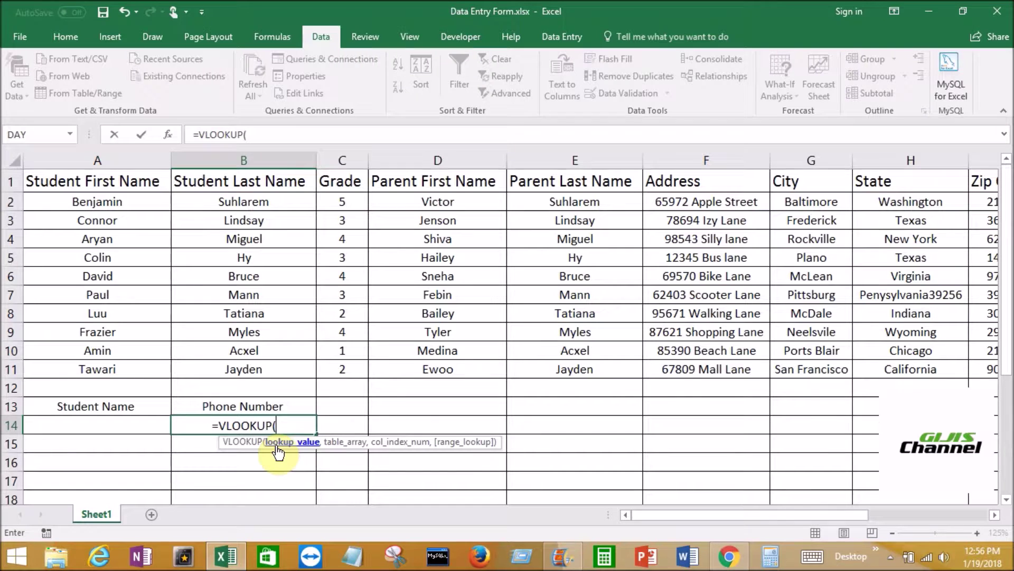
pyautogui.click(129, 430)
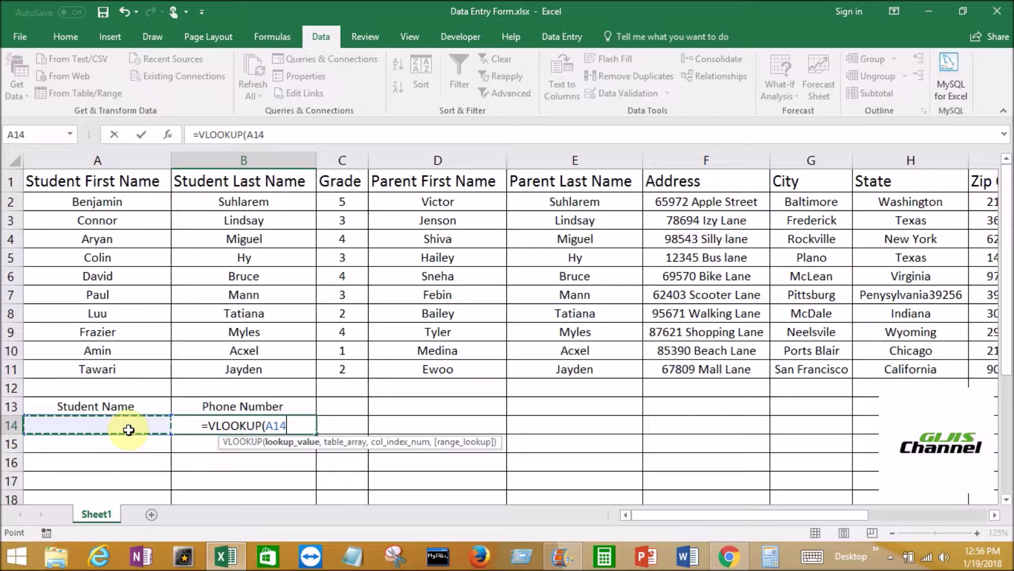
pyautogui.write(',')
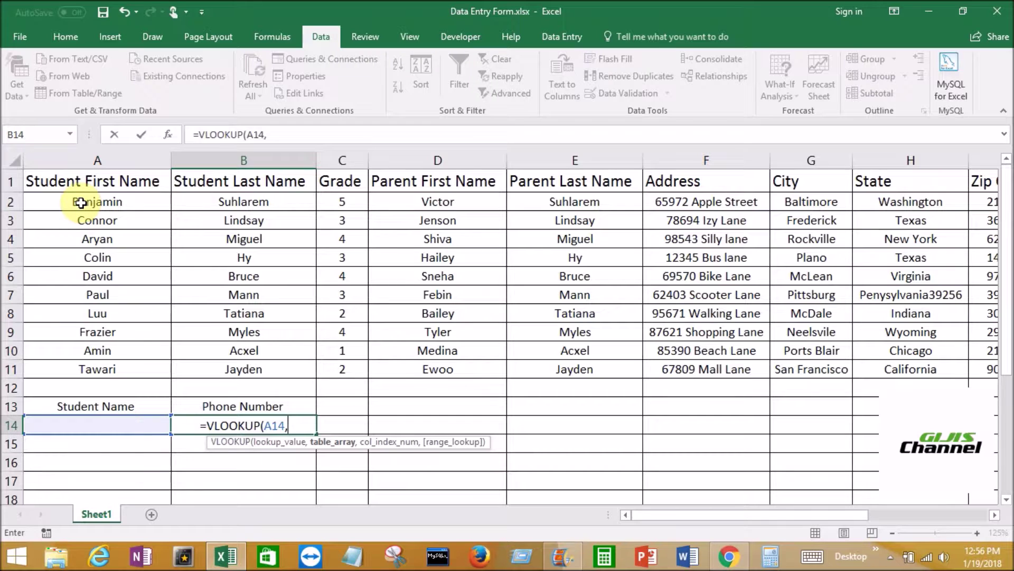
# - Set the VLOOKUP table array to the student data range A2:K11
pyautogui.moveTo(66, 199); pyautogui.dragTo(935, 367)
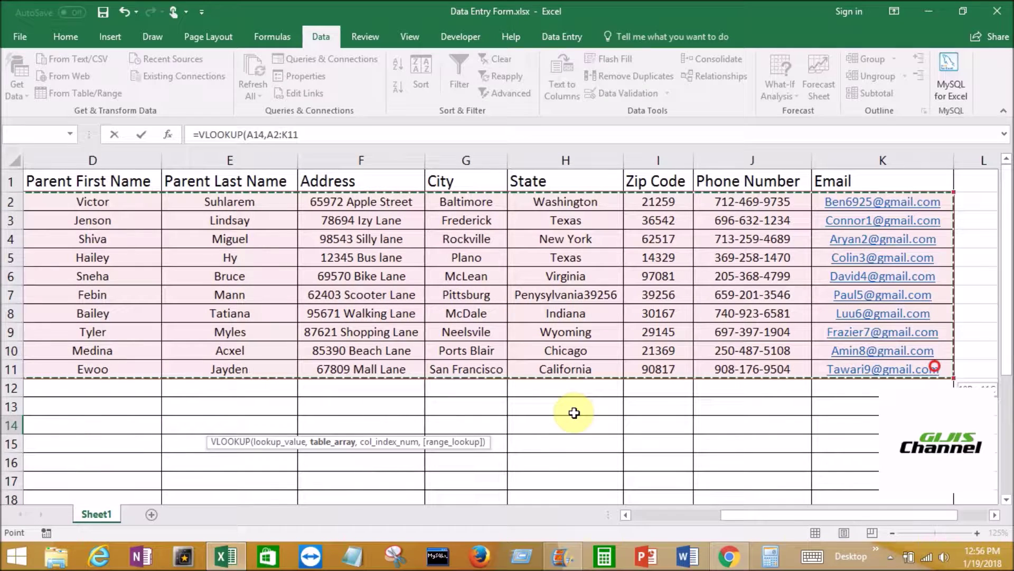
pyautogui.click(766, 513)
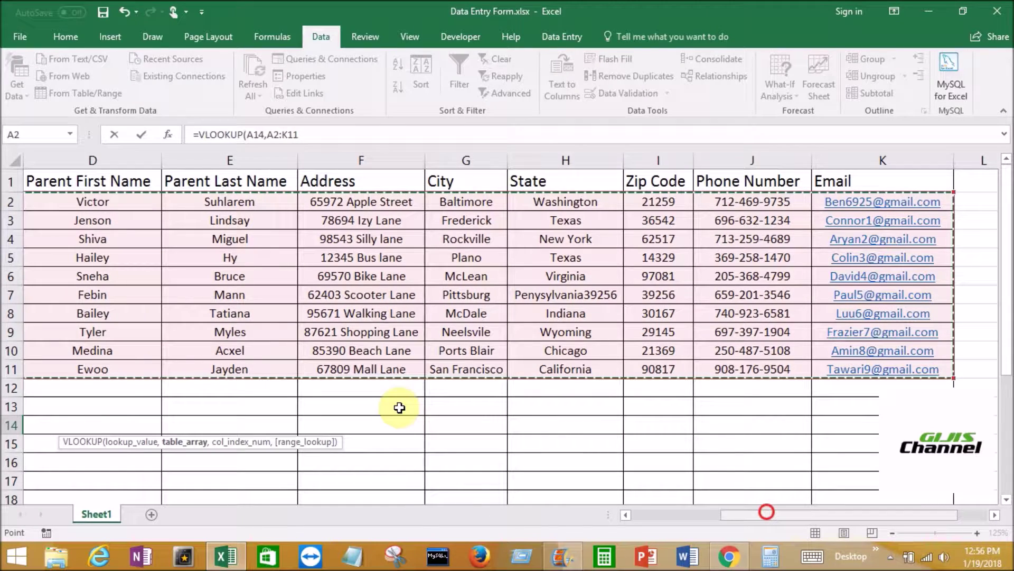
pyautogui.moveTo(399, 408); pyautogui.dragTo(307, 441)
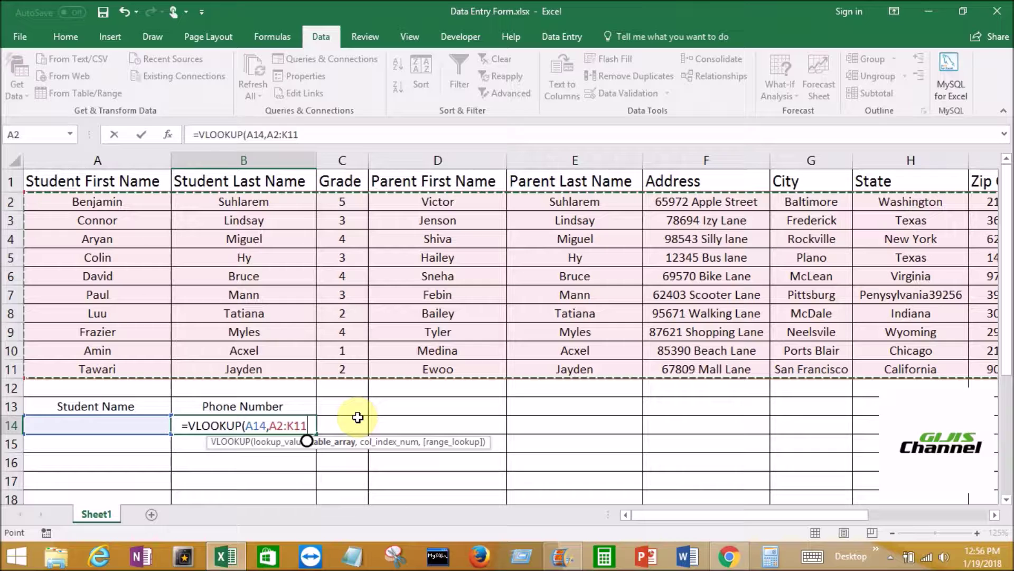
pyautogui.write(',')
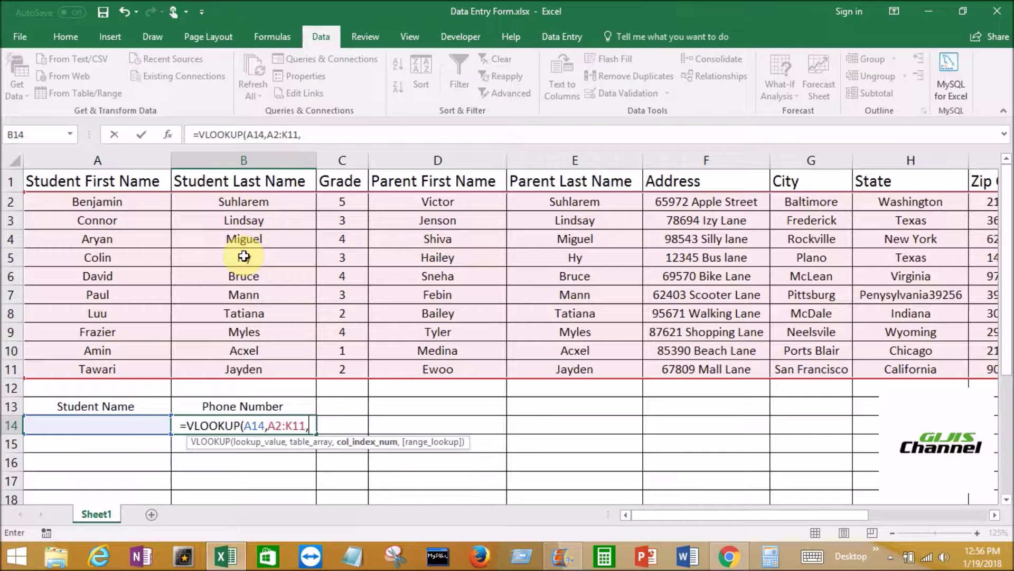
# - Count the table columns up to Phone Number and enter 10 as the VLOOKUP column index
pyautogui.click(724, 513)
pyautogui.moveTo(724, 511); pyautogui.dragTo(673, 514)
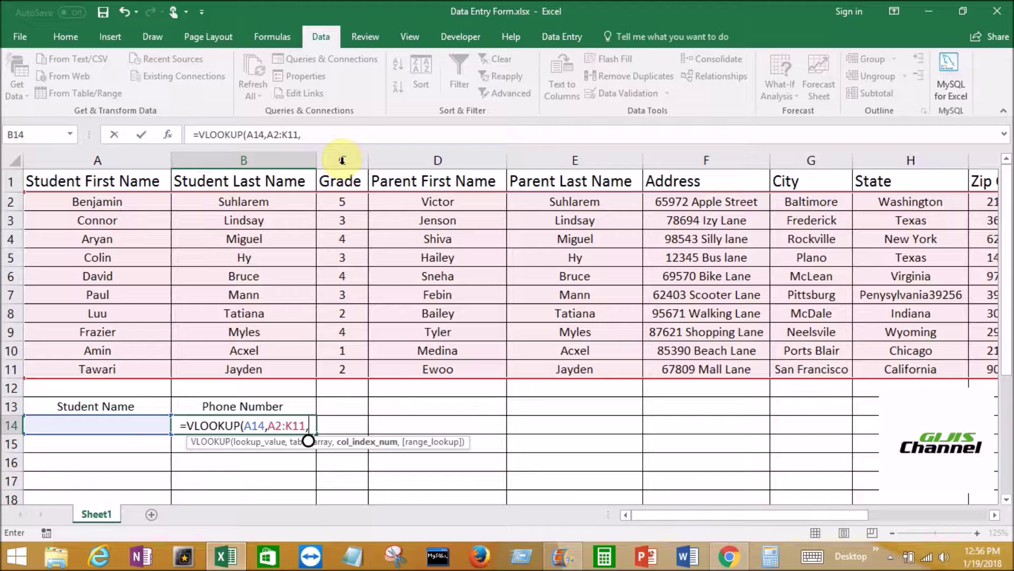
pyautogui.moveTo(784, 512); pyautogui.dragTo(857, 515)
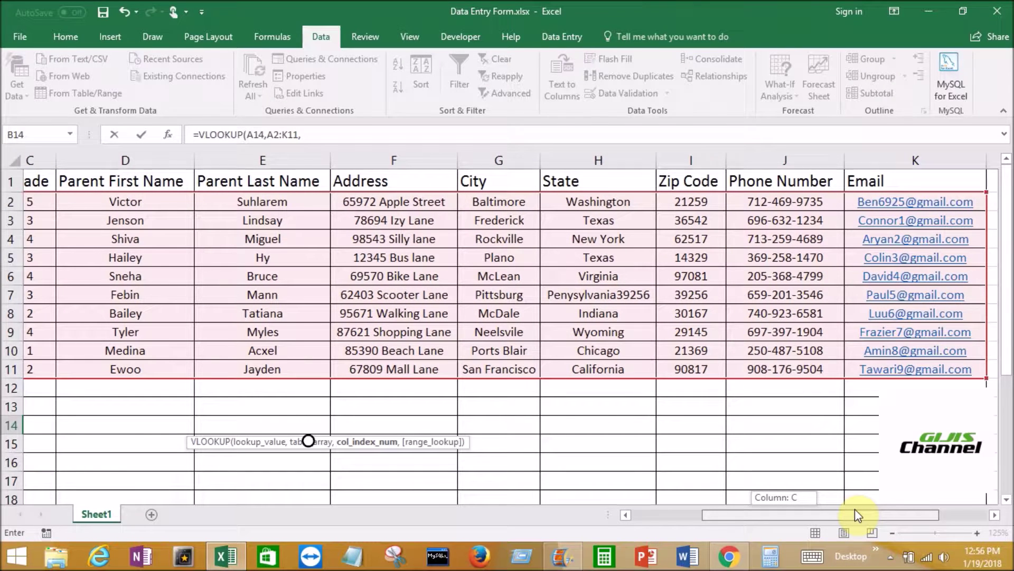
pyautogui.moveTo(856, 515); pyautogui.dragTo(729, 504)
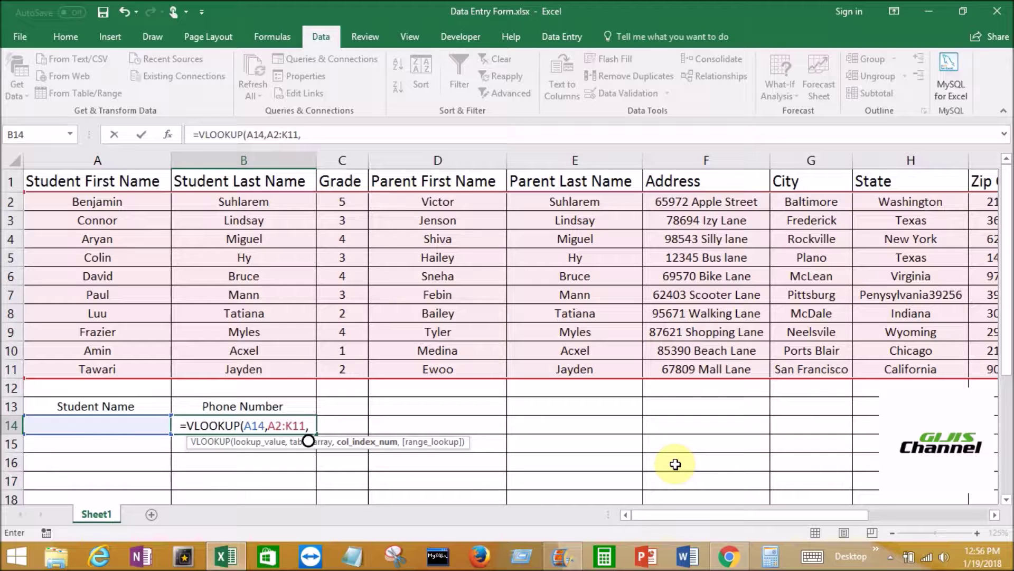
pyautogui.write('10,')
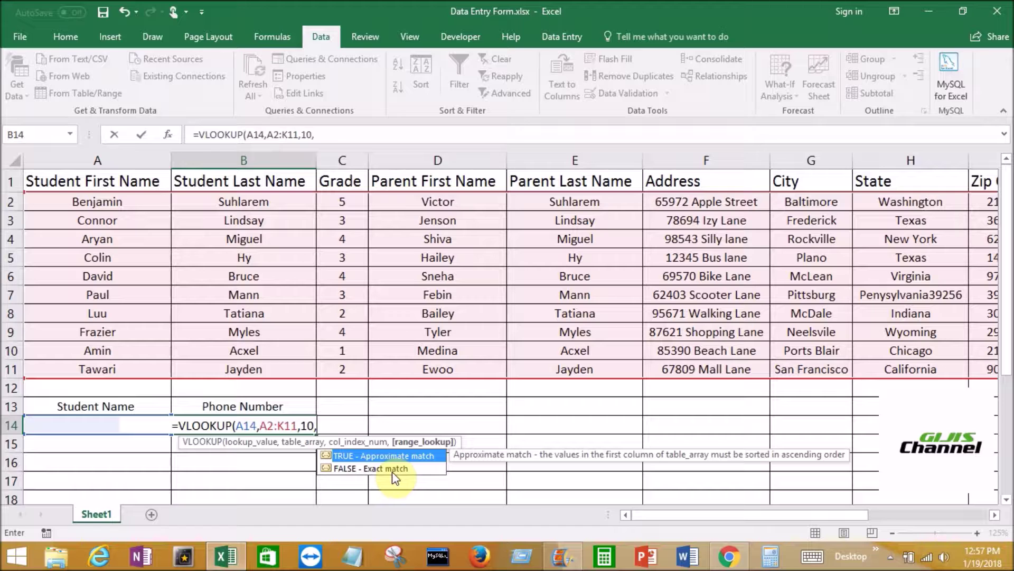
# - Set the range lookup argument to FALSE for an exact match and complete the VLOOKUP formula in B14
pyautogui.write('FA')
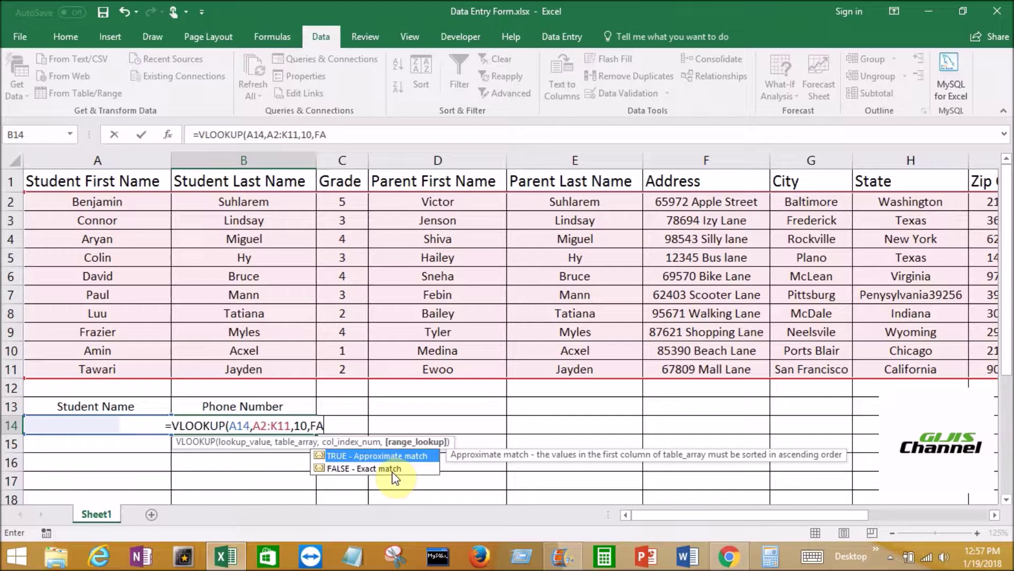
pyautogui.write('l')
pyautogui.click(360, 467)
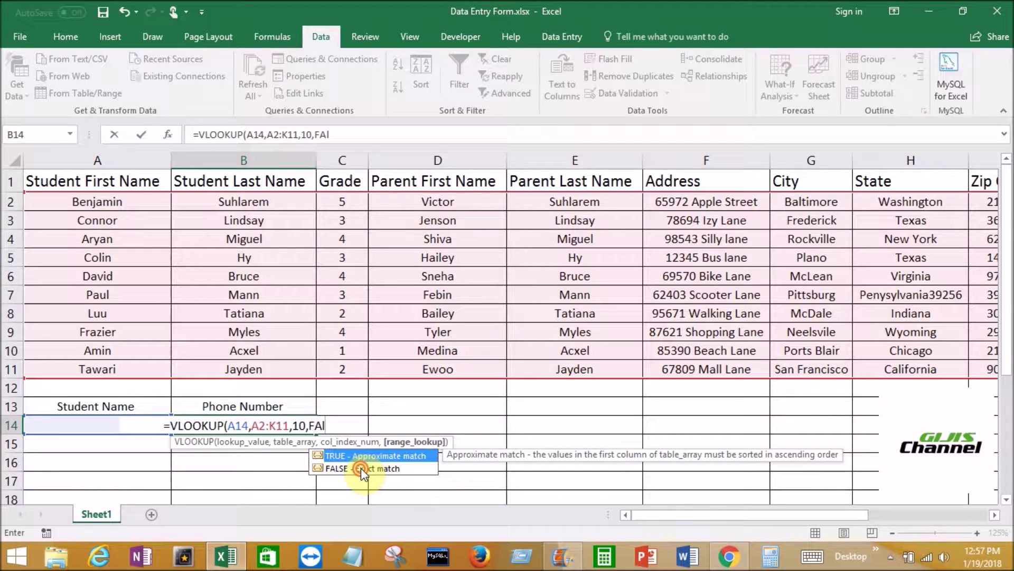
pyautogui.doubleClick(360, 468)
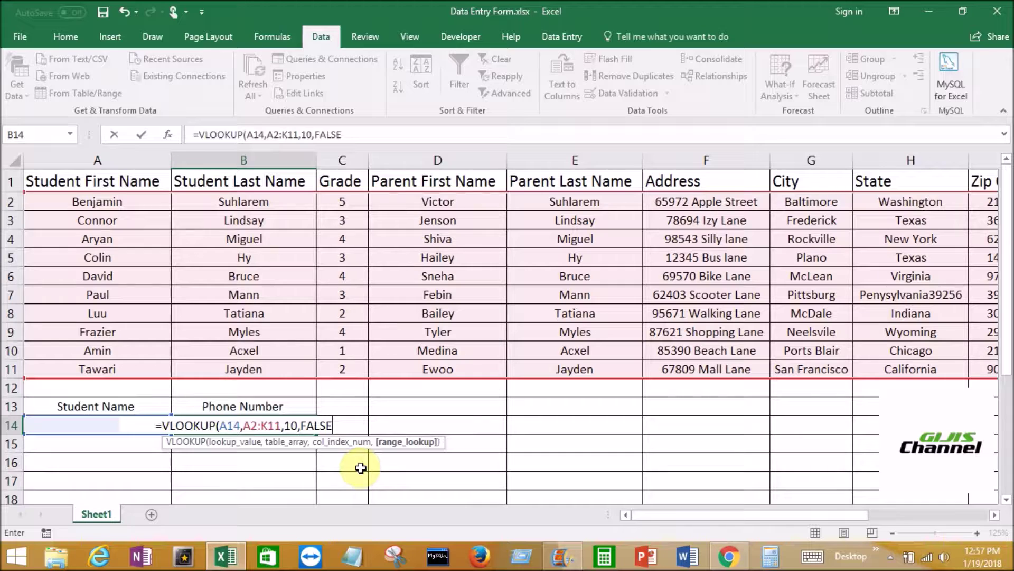
pyautogui.write(')')
pyautogui.press('Return')
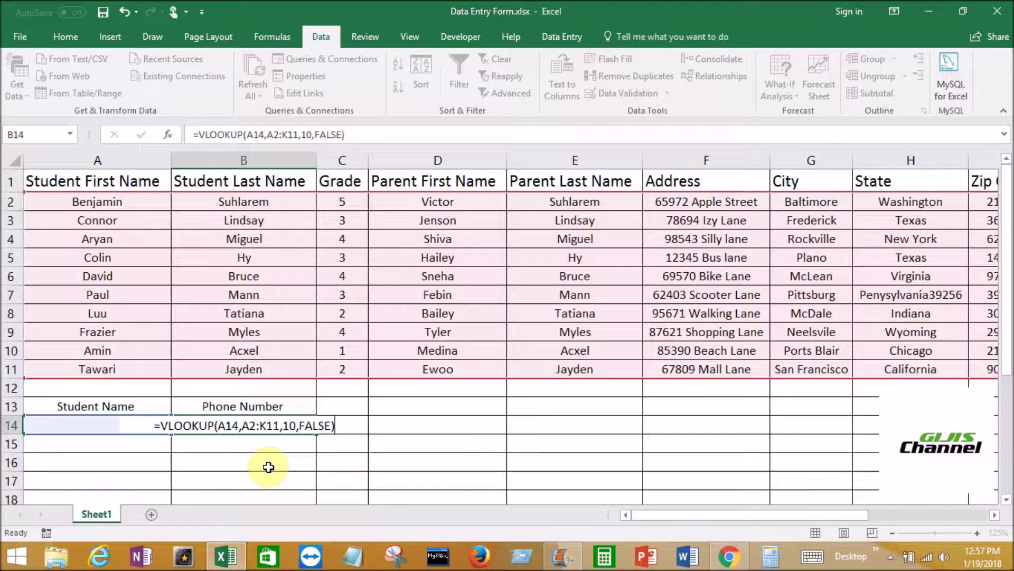
# - Choose the first student's name from the drop-down list in A14 to test the phone number lookup
pyautogui.click(253, 426)
pyautogui.click(117, 429)
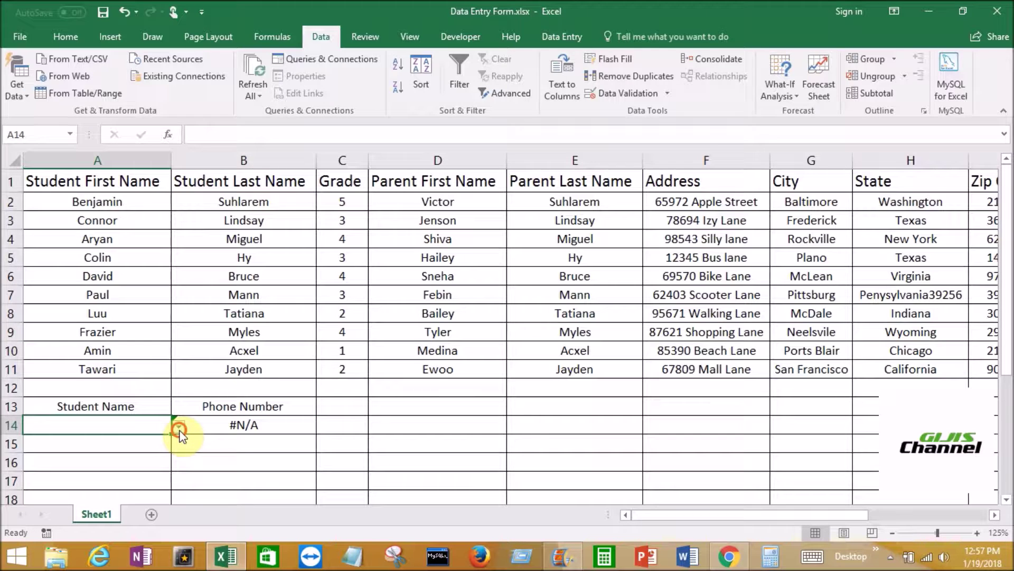
pyautogui.click(178, 427)
pyautogui.click(47, 441)
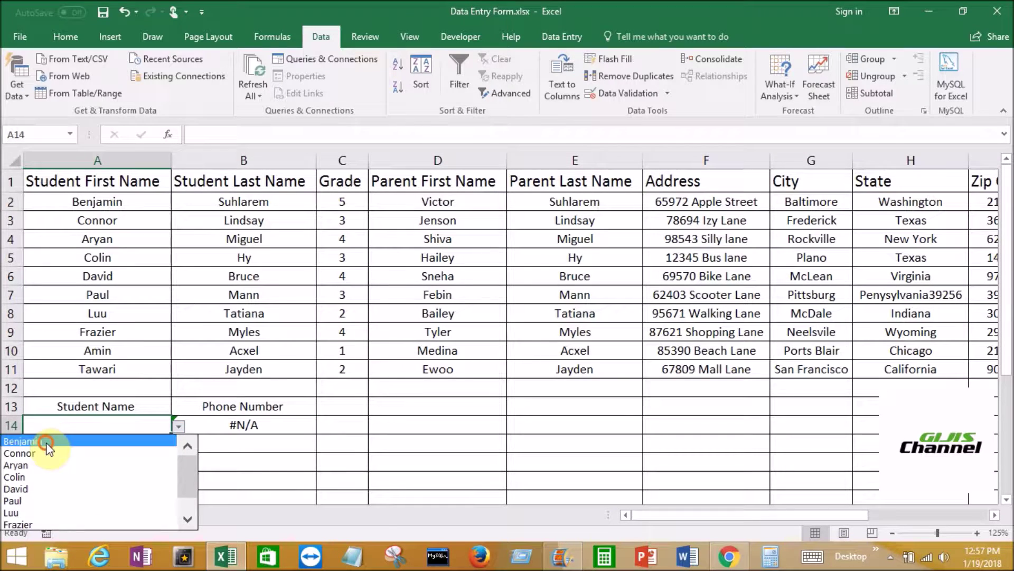
# - Choose the third, seventh and last students in turn from the A14 drop-down list to test the phone number lookup
pyautogui.click(177, 427)
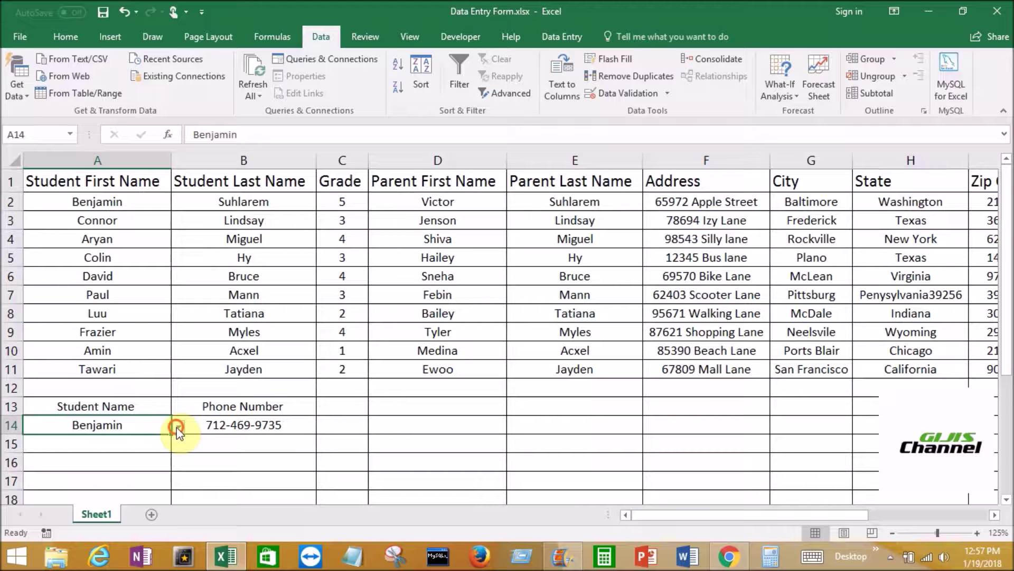
pyautogui.click(34, 458)
pyautogui.click(179, 430)
pyautogui.click(76, 494)
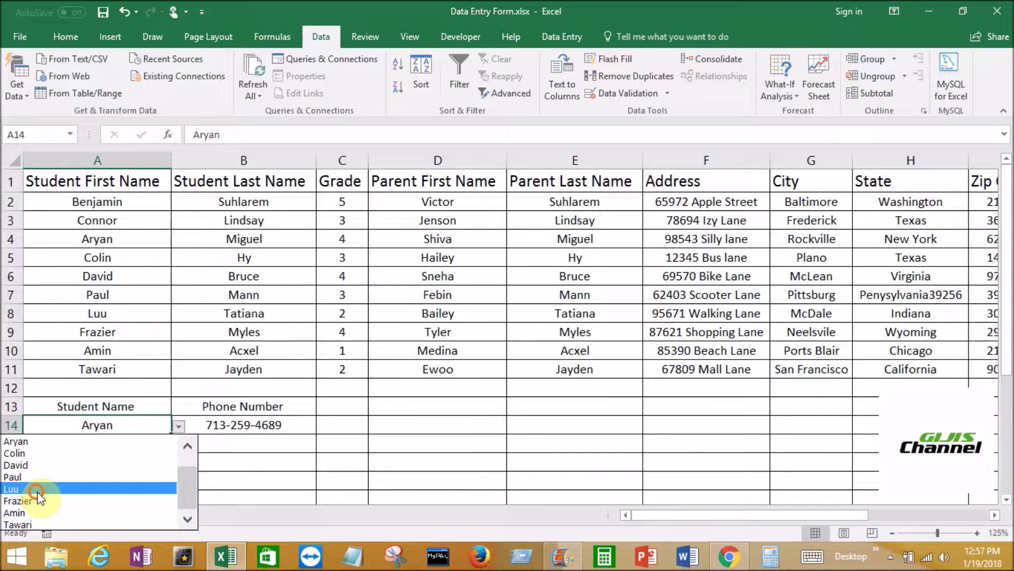
pyautogui.click(34, 489)
pyautogui.click(181, 429)
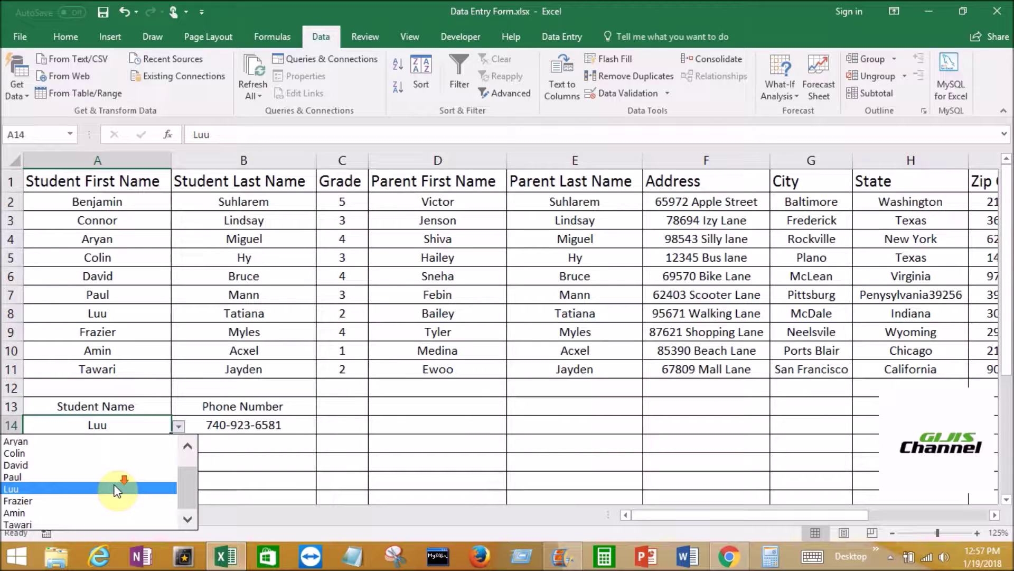
pyautogui.click(51, 524)
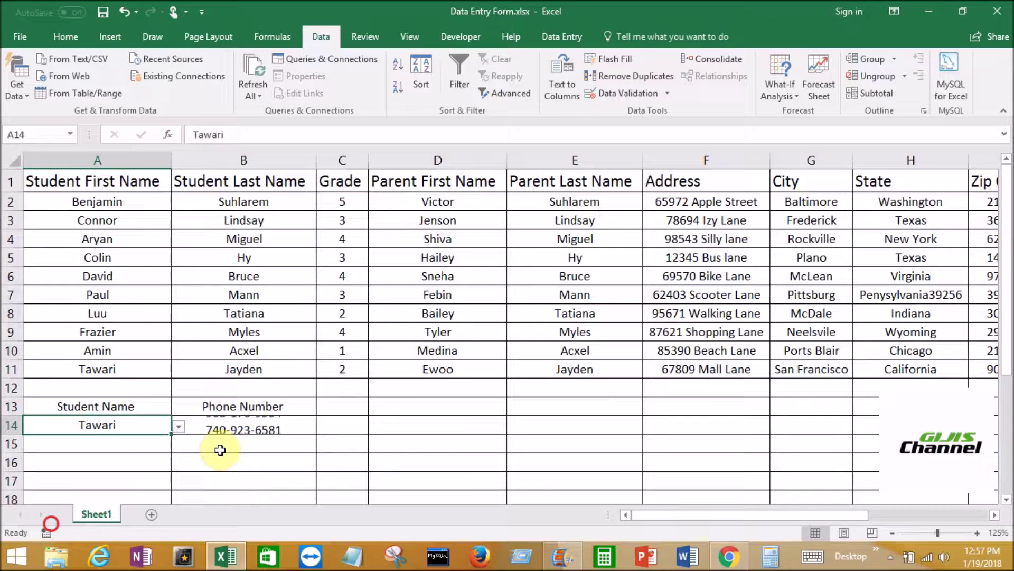
pyautogui.click(234, 428)
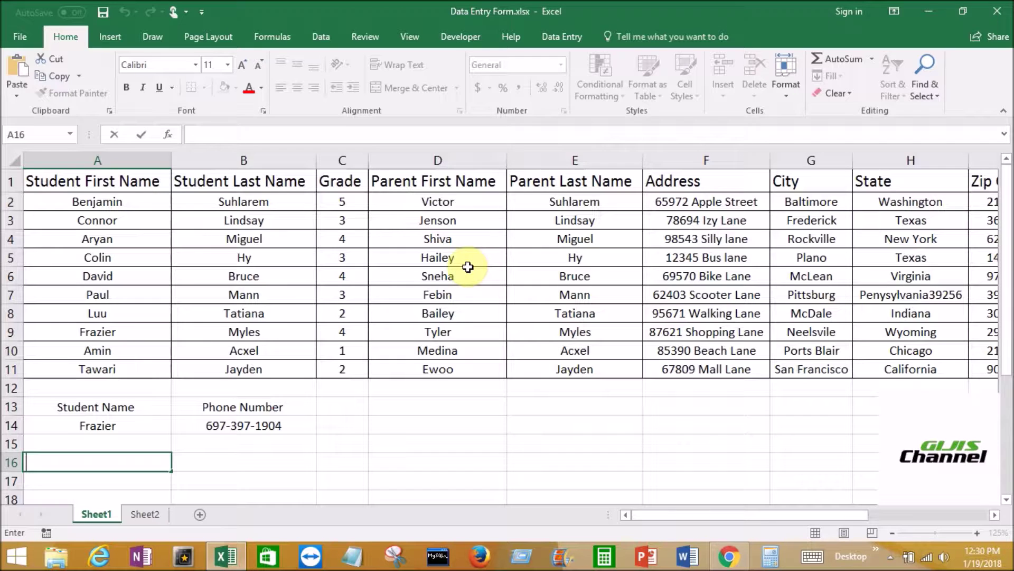
pyautogui.click(122, 181)
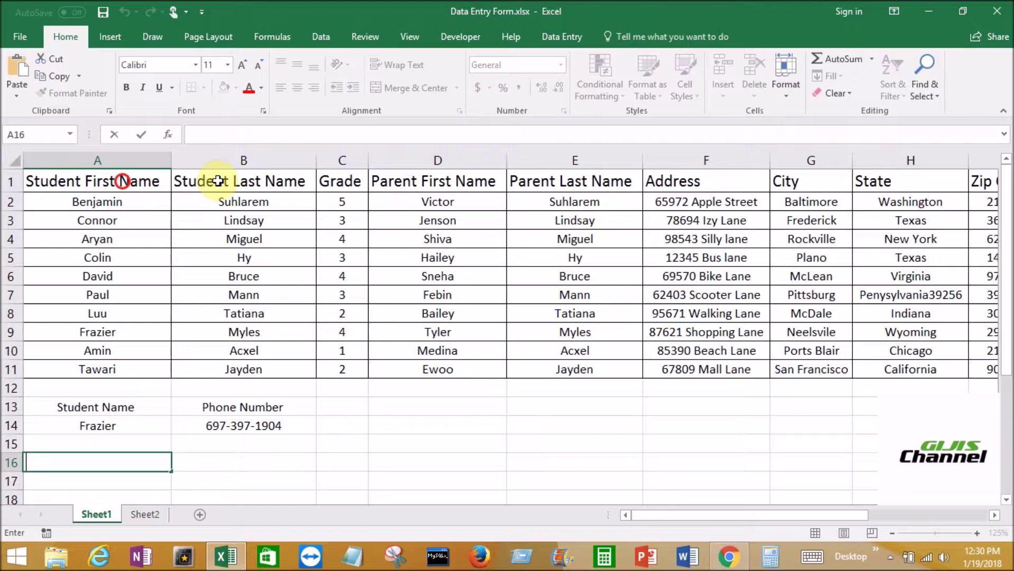
pyautogui.moveTo(218, 181); pyautogui.dragTo(505, 190)
pyautogui.click(649, 197)
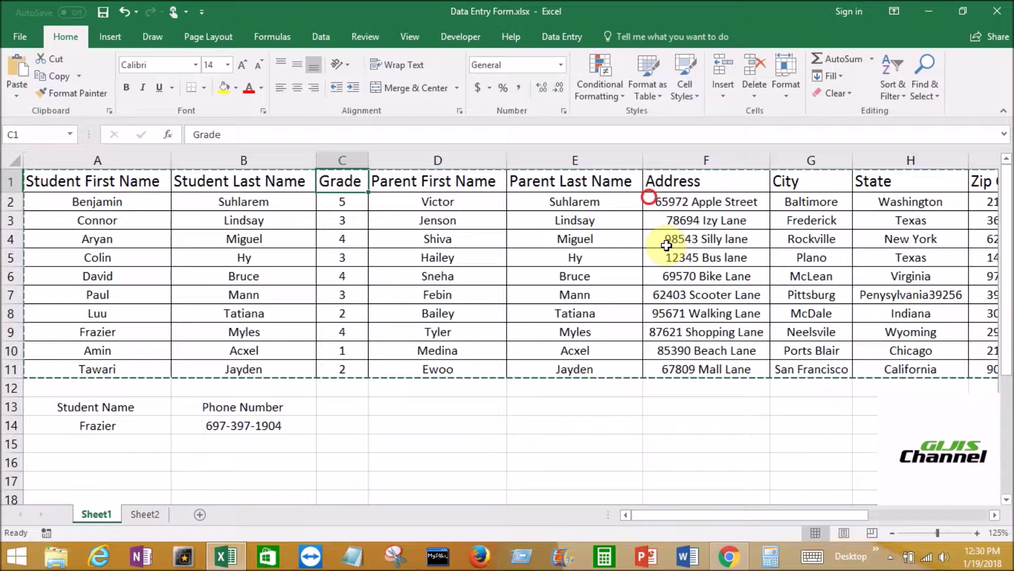
pyautogui.click(587, 433)
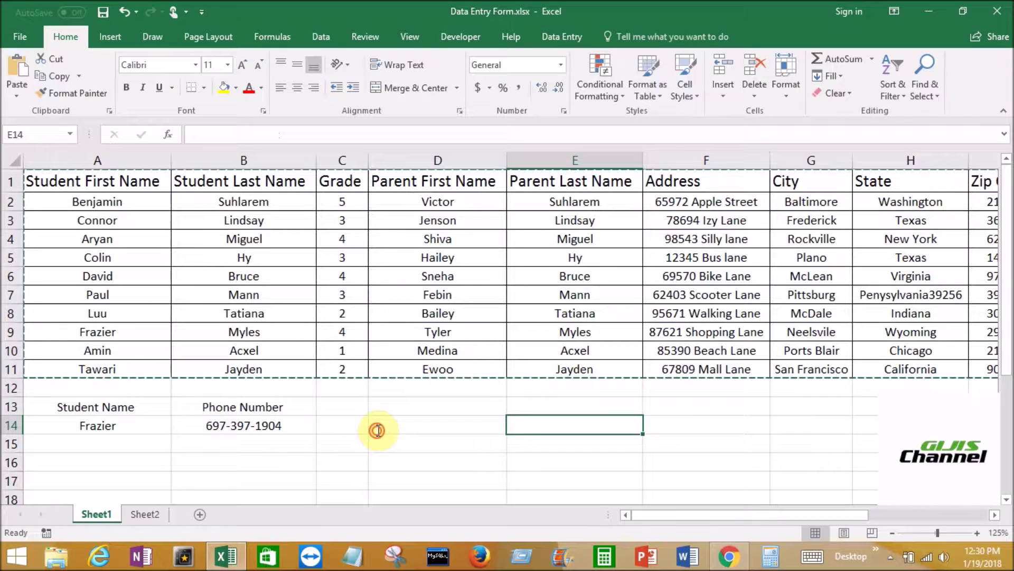
pyautogui.doubleClick(377, 430)
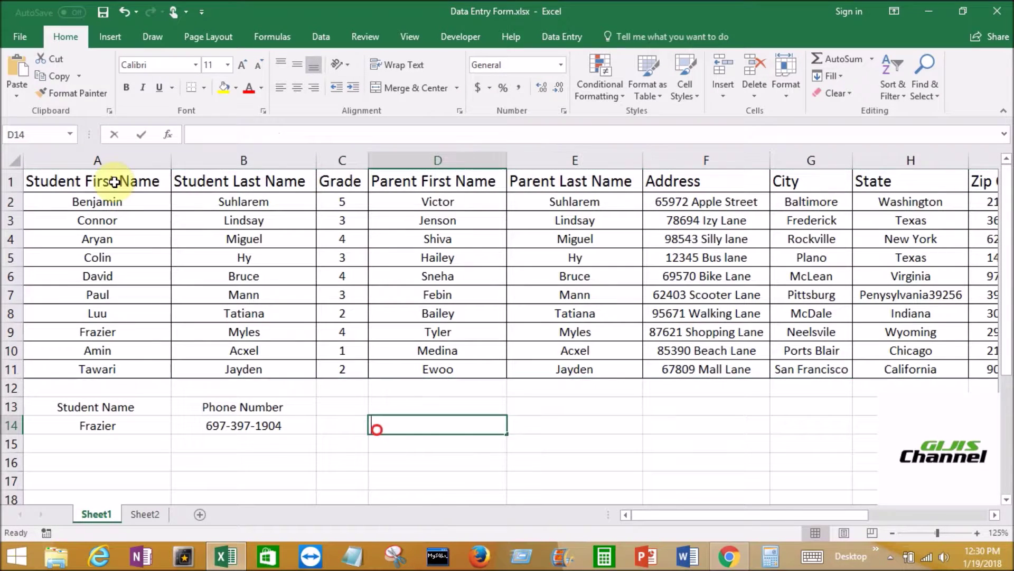
pyautogui.click(143, 161)
pyautogui.click(408, 162)
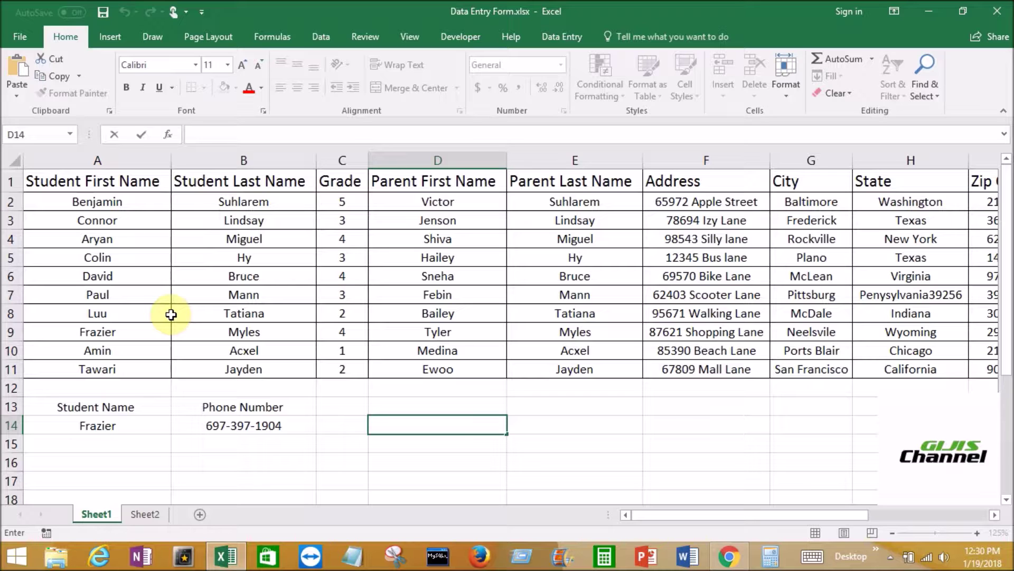
pyautogui.click(233, 464)
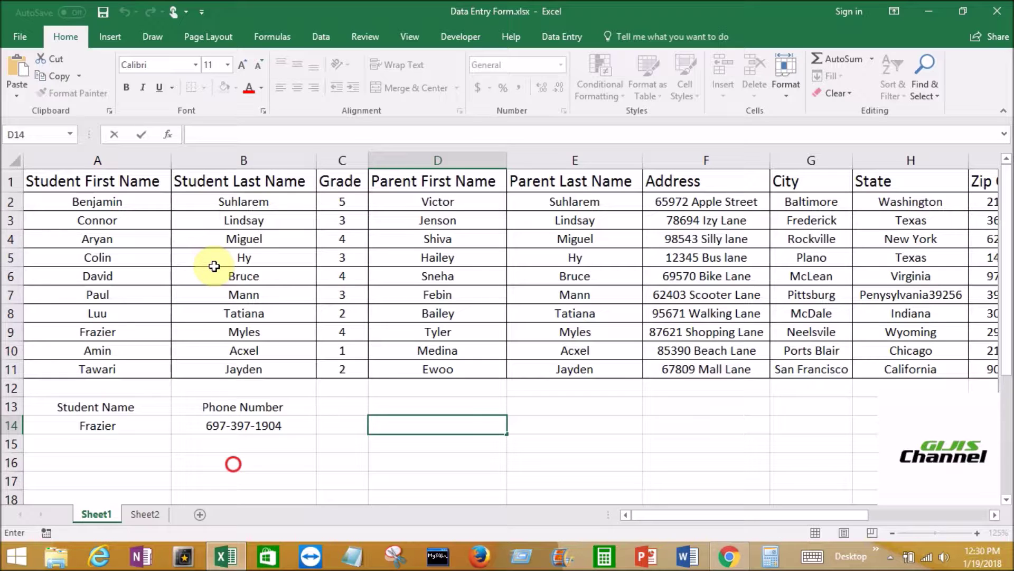
pyautogui.click(140, 449)
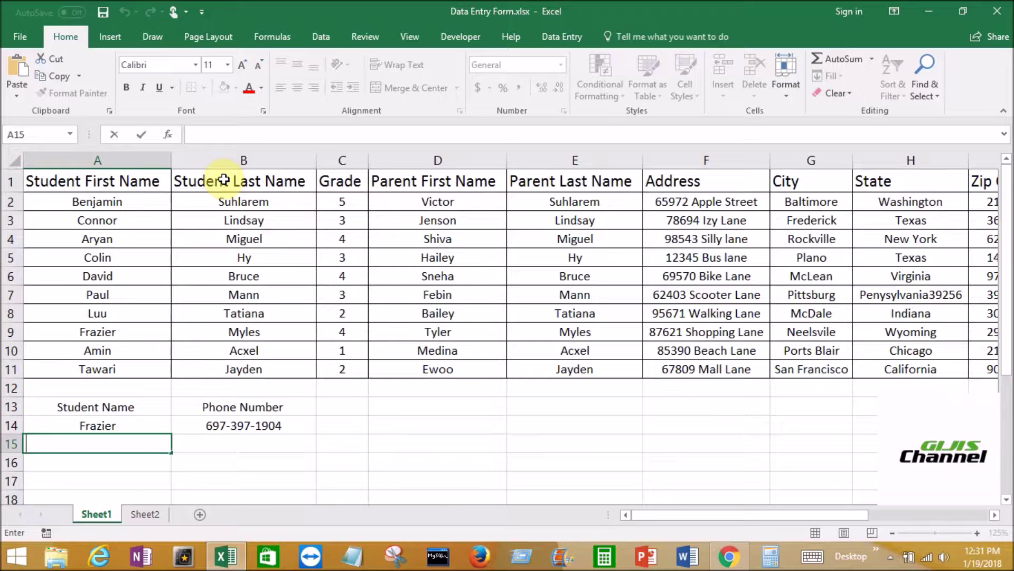
pyautogui.click(99, 447)
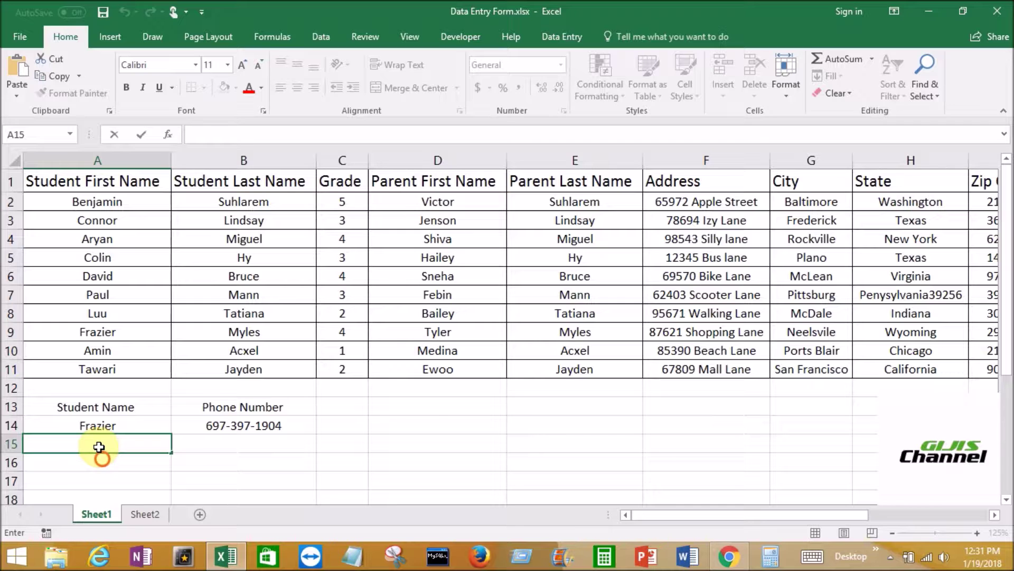
pyautogui.click(98, 444)
pyautogui.doubleClick(91, 463)
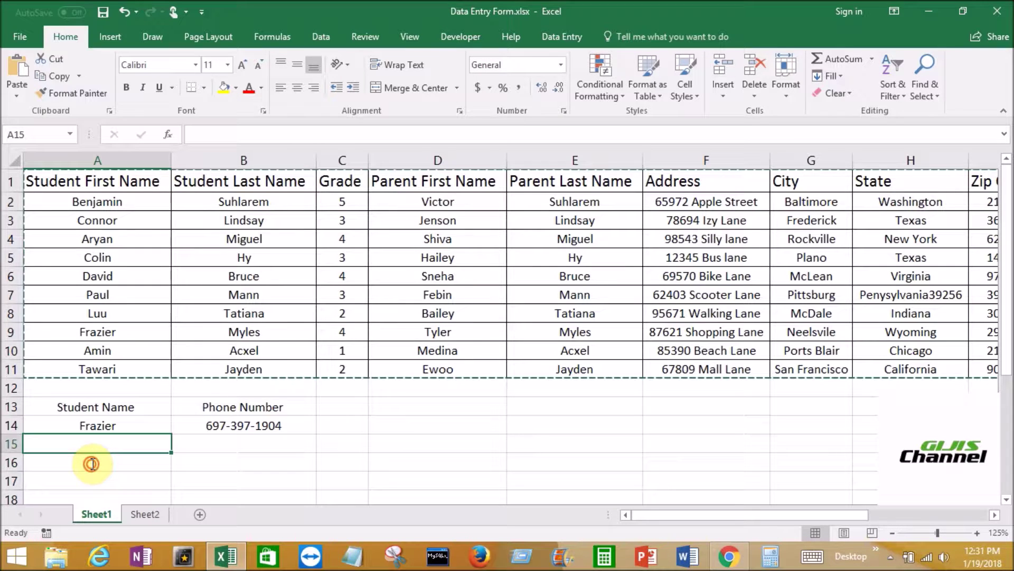
# - Try to select and copy the whole student table with its headers on Sheet1
pyautogui.click(64, 181)
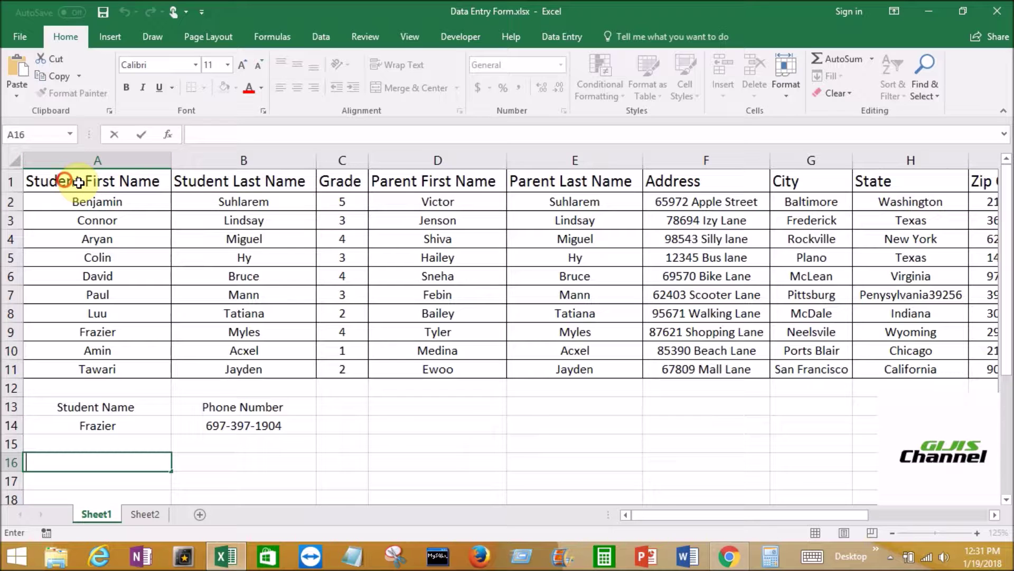
pyautogui.moveTo(79, 183); pyautogui.dragTo(193, 219)
pyautogui.moveTo(1009, 393); pyautogui.dragTo(912, 366)
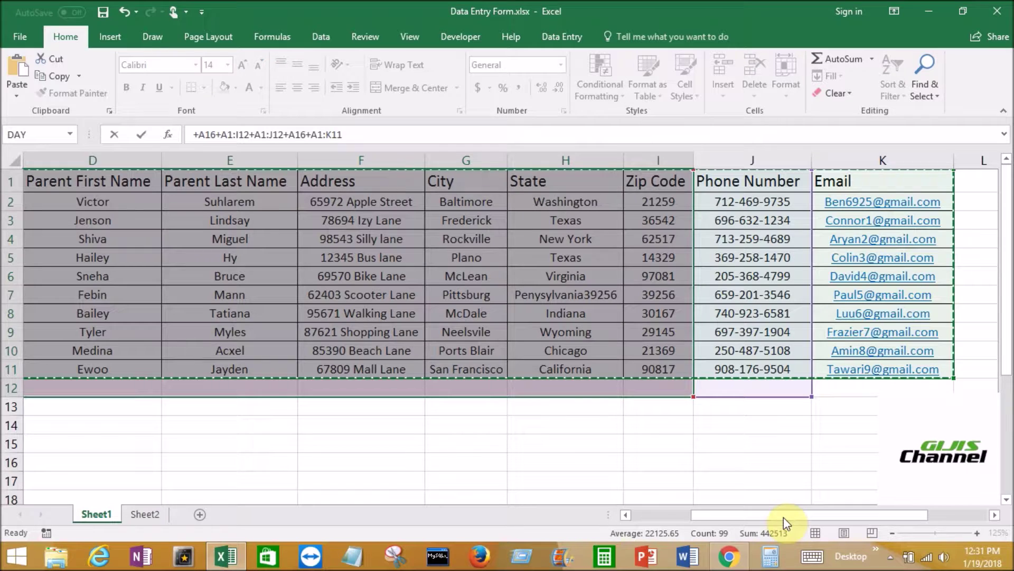
pyautogui.click(783, 516)
pyautogui.moveTo(711, 518); pyautogui.dragTo(653, 517)
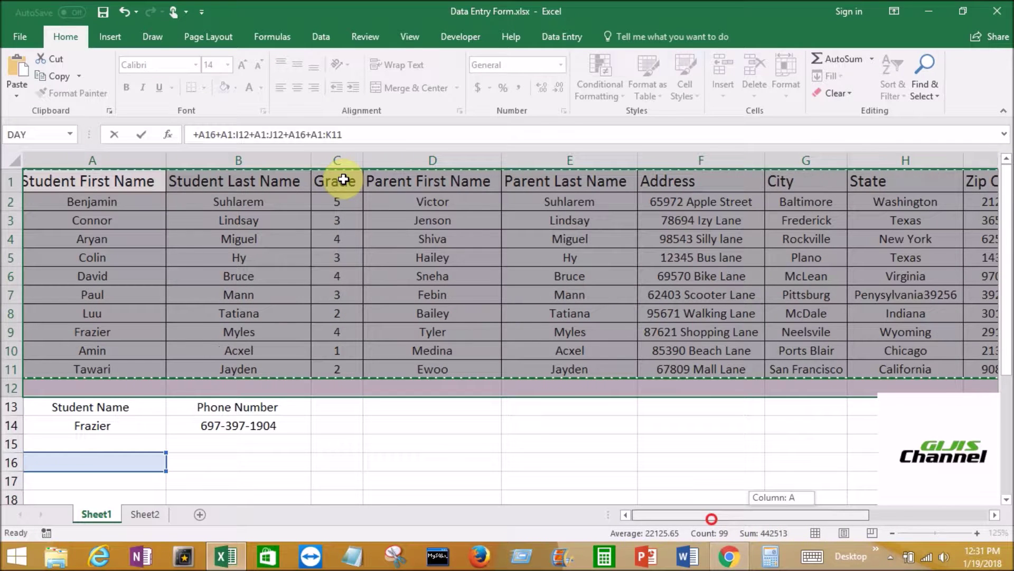
pyautogui.moveTo(343, 180); pyautogui.dragTo(181, 154)
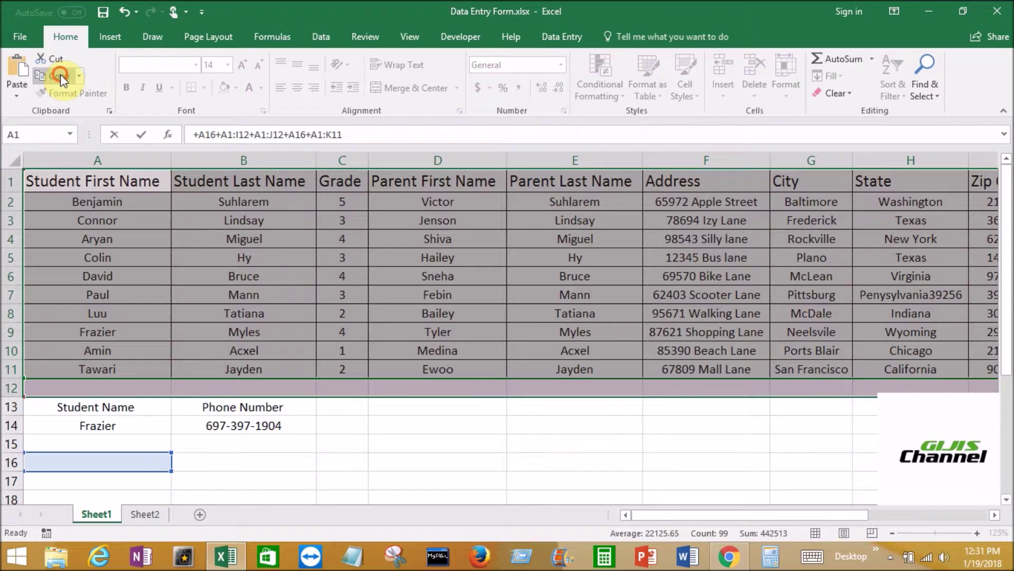
pyautogui.click(79, 77)
pyautogui.click(69, 99)
pyautogui.click(208, 348)
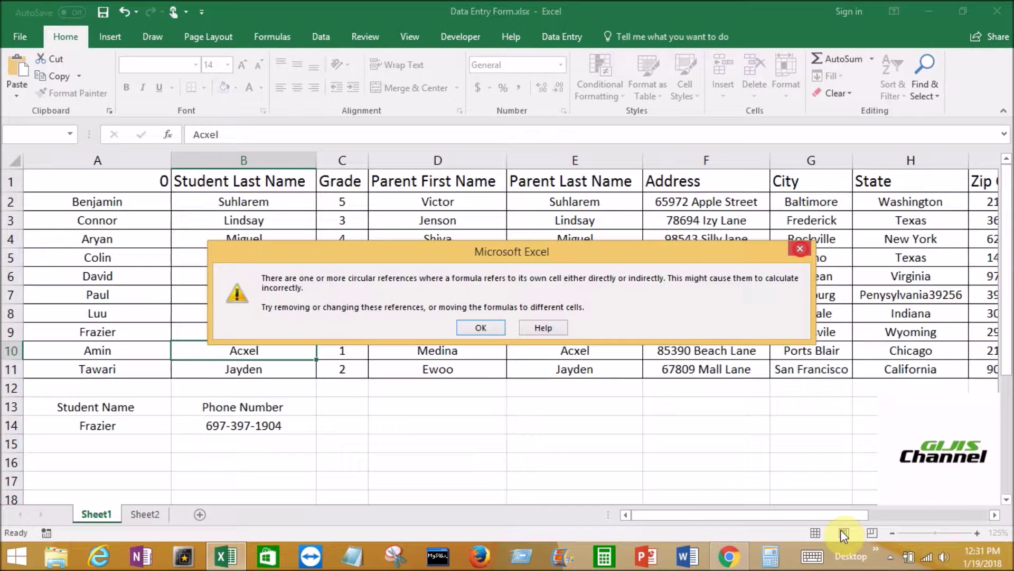
pyautogui.click(800, 248)
pyautogui.click(292, 270)
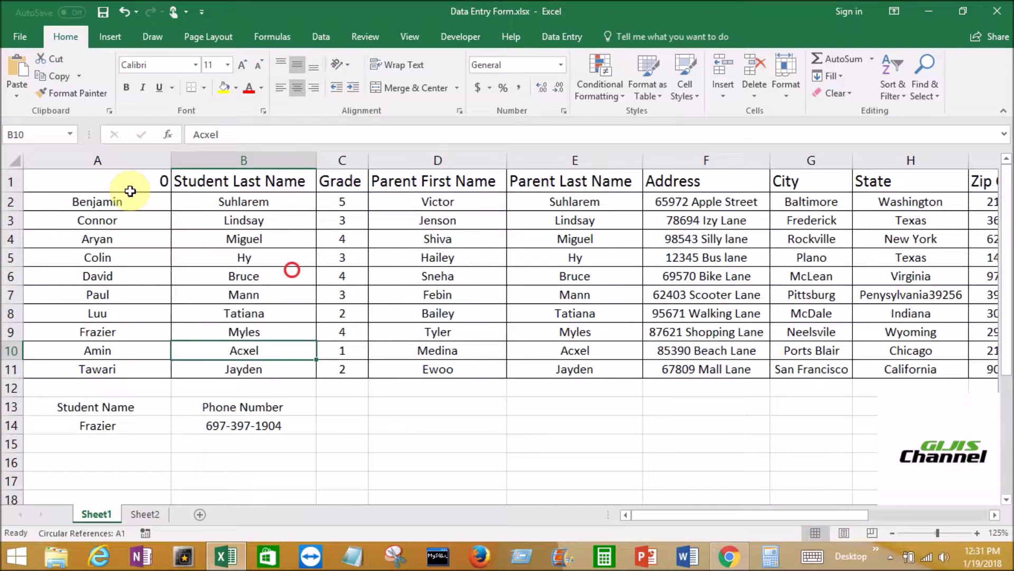
# - Clear the stray formula from cell A1 and enter the header Student First Name
pyautogui.click(120, 184)
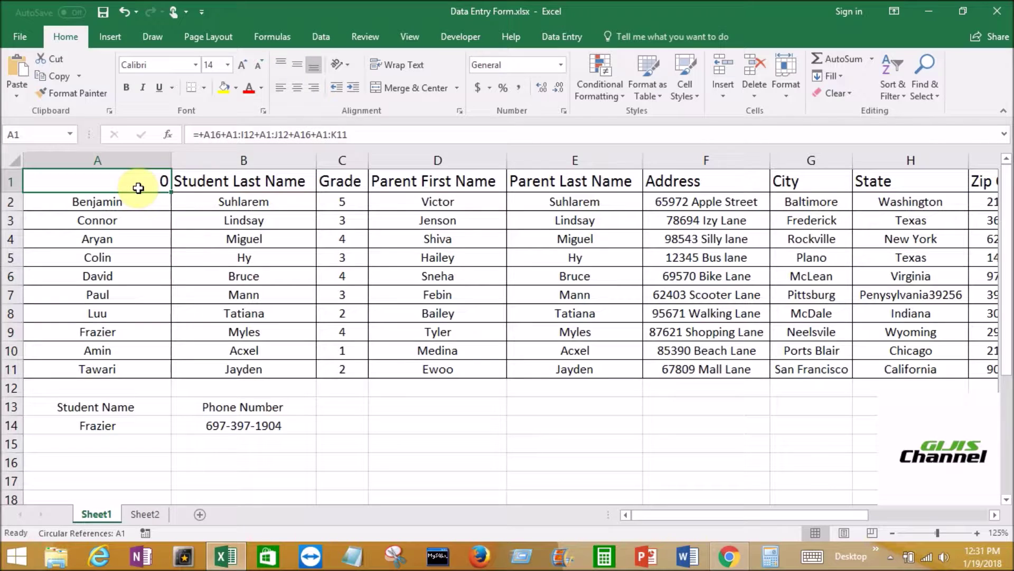
pyautogui.press('Delete')
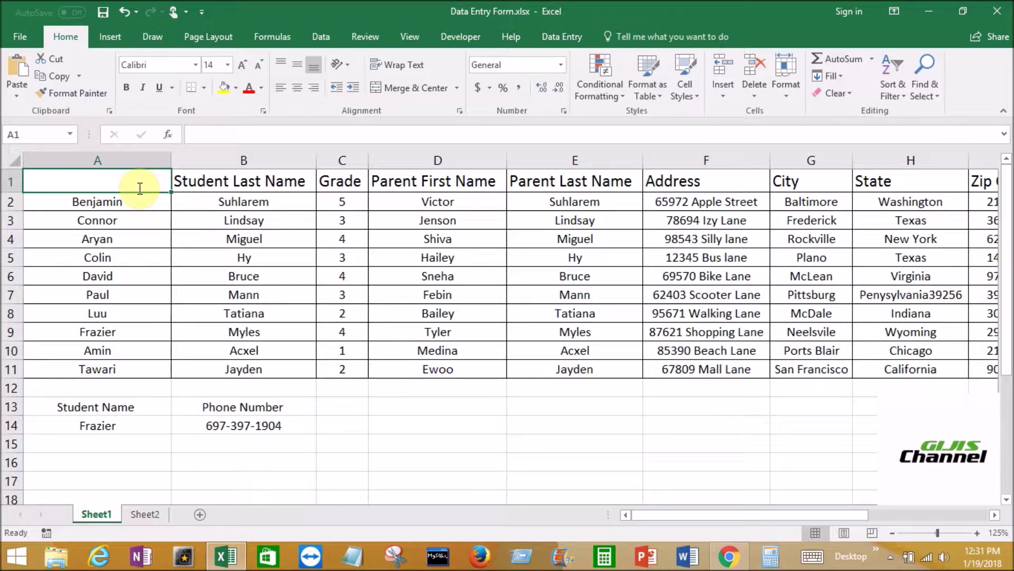
pyautogui.write('Student First Nme')
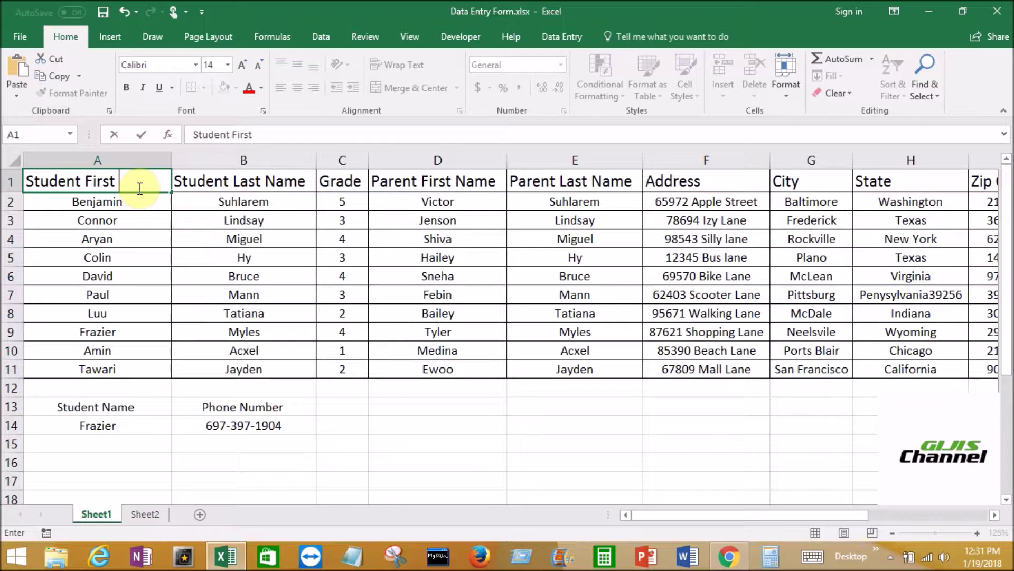
pyautogui.press('BackSpace')
pyautogui.press('BackSpace')
pyautogui.write('ame')
pyautogui.press('Return')
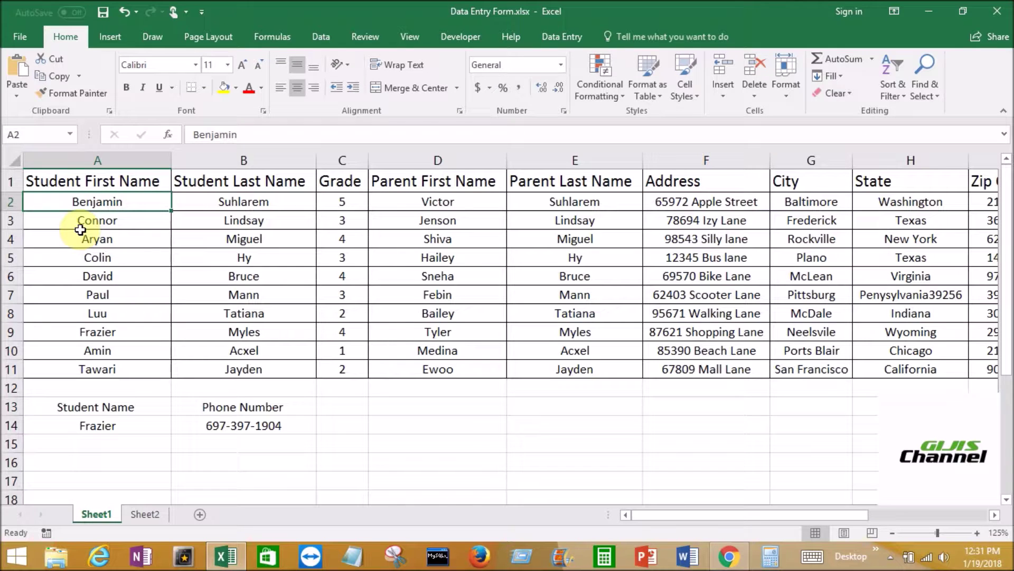
# - Copy the student table A1:K11 including its header row
pyautogui.click(102, 203)
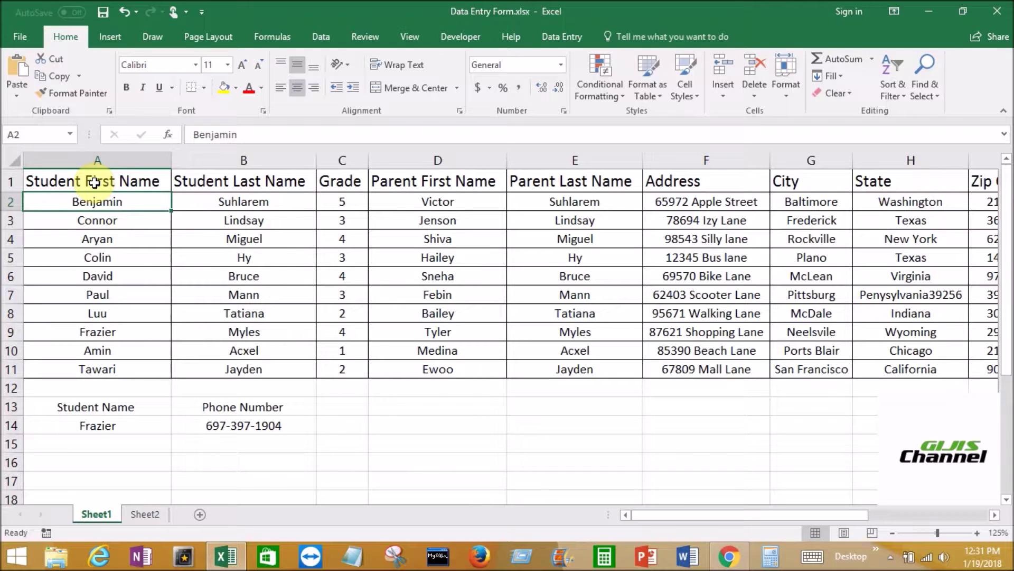
pyautogui.moveTo(87, 180); pyautogui.dragTo(941, 370)
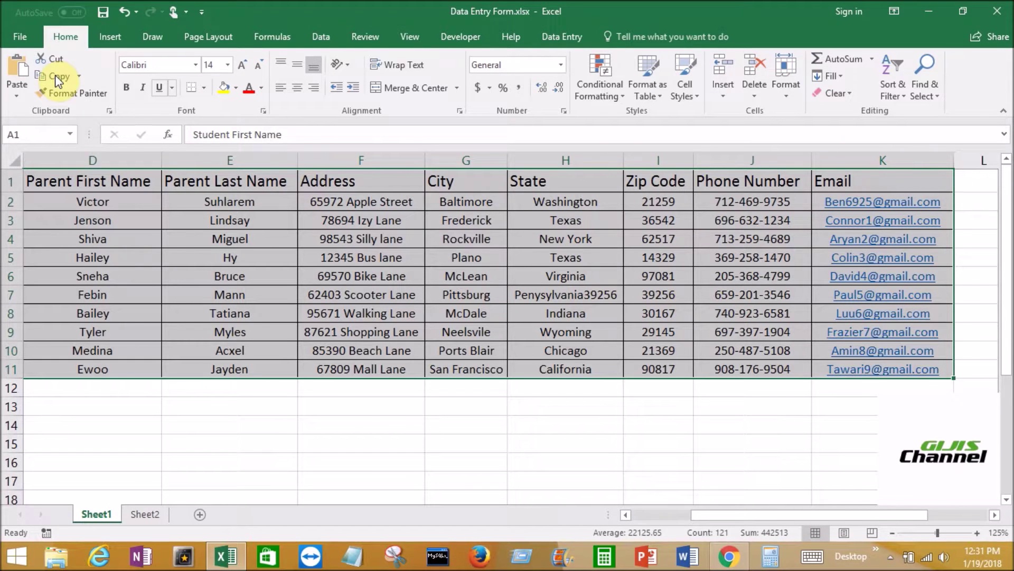
pyautogui.click(55, 76)
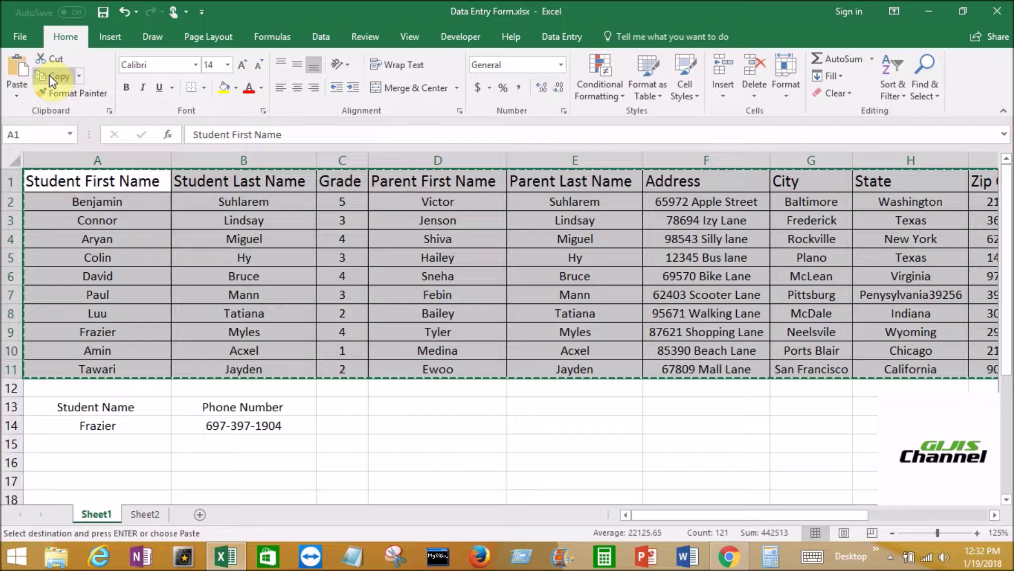
# - Paste the copied student table transposed, starting at cell A16 below the phone number lookup
pyautogui.click(117, 449)
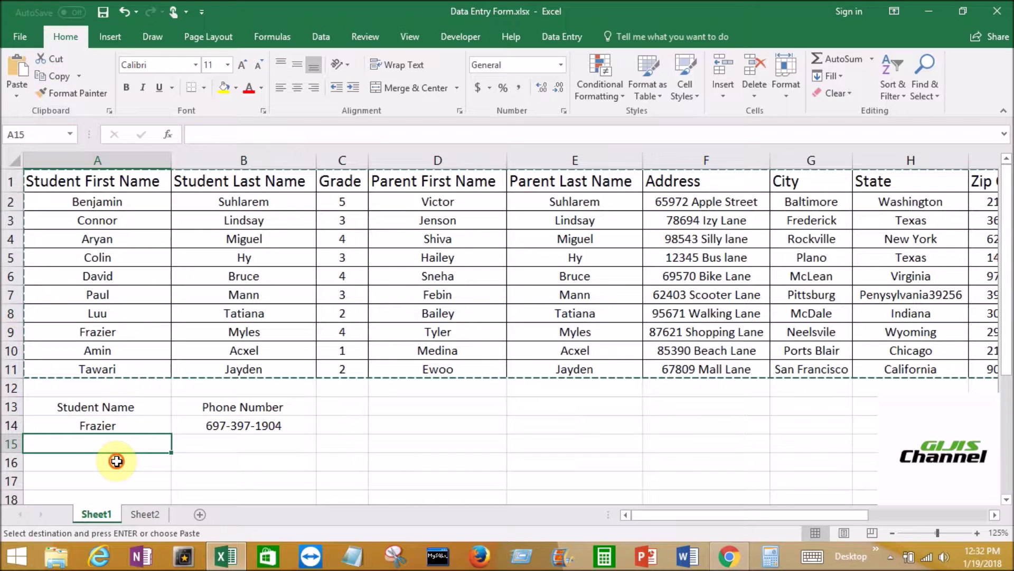
pyautogui.press('Escape')
pyautogui.click(116, 462)
pyautogui.click(115, 447)
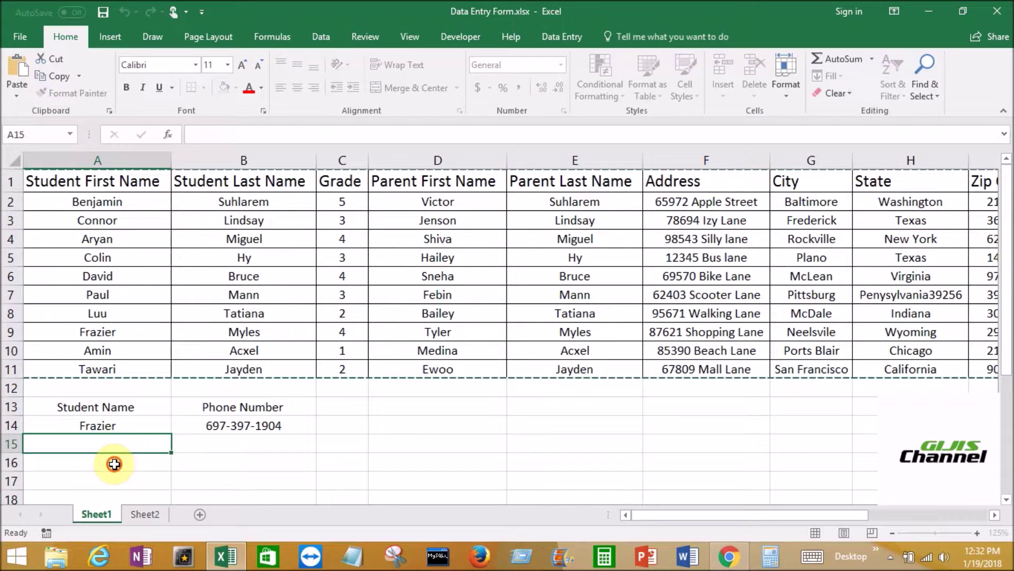
pyautogui.click(114, 464)
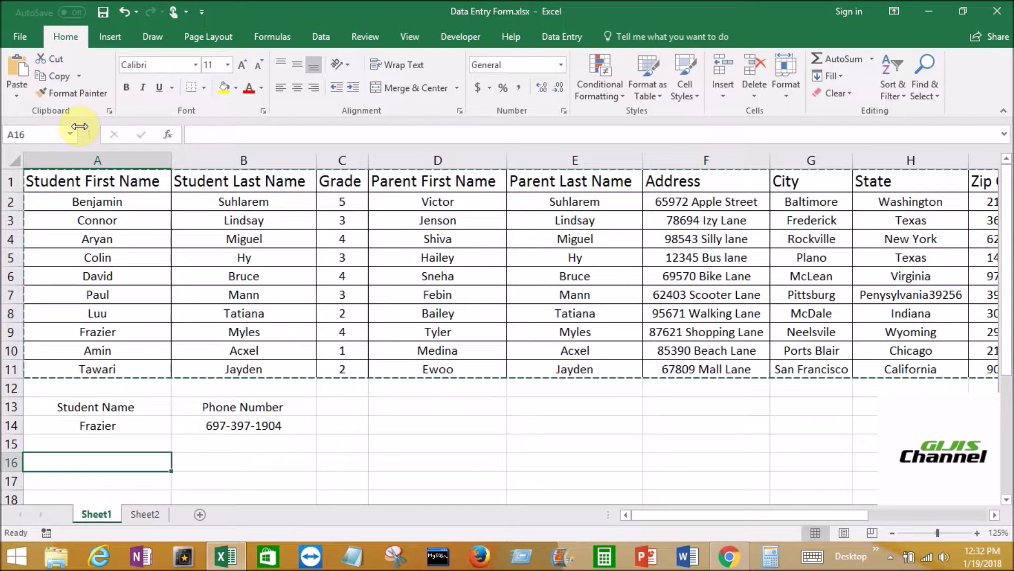
pyautogui.click(18, 94)
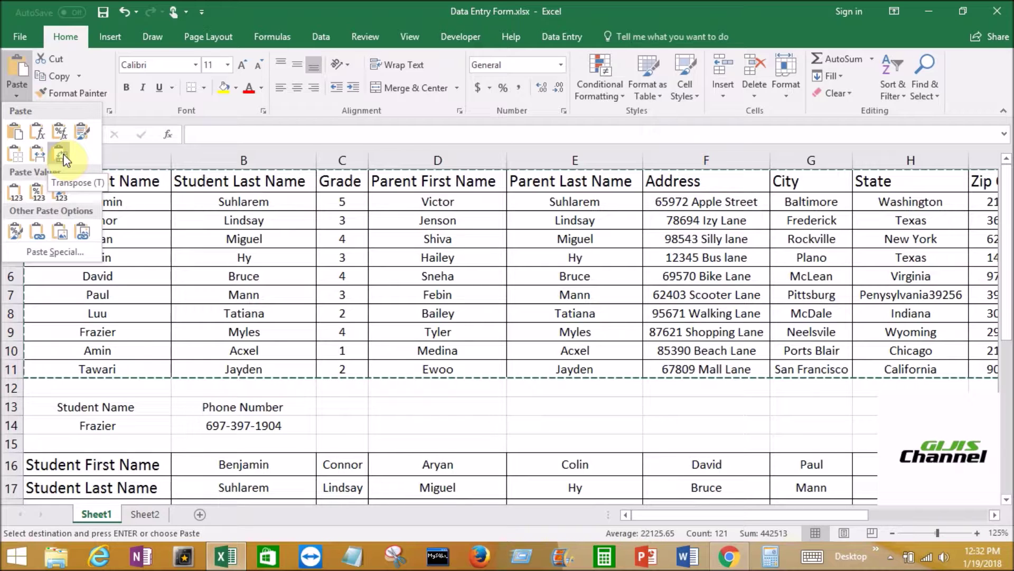
pyautogui.click(62, 155)
# - Examine the transposed student table in rows 16 to 26, checking the first student's values against the headers in column A
pyautogui.scroll(-2, 201, 331)
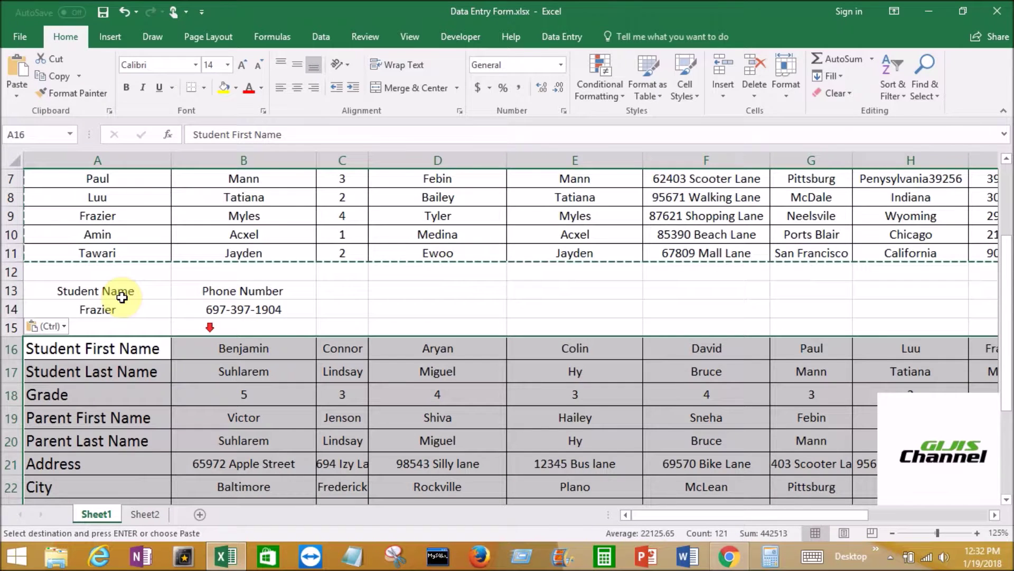
pyautogui.scroll(-1, 262, 297)
pyautogui.click(251, 295)
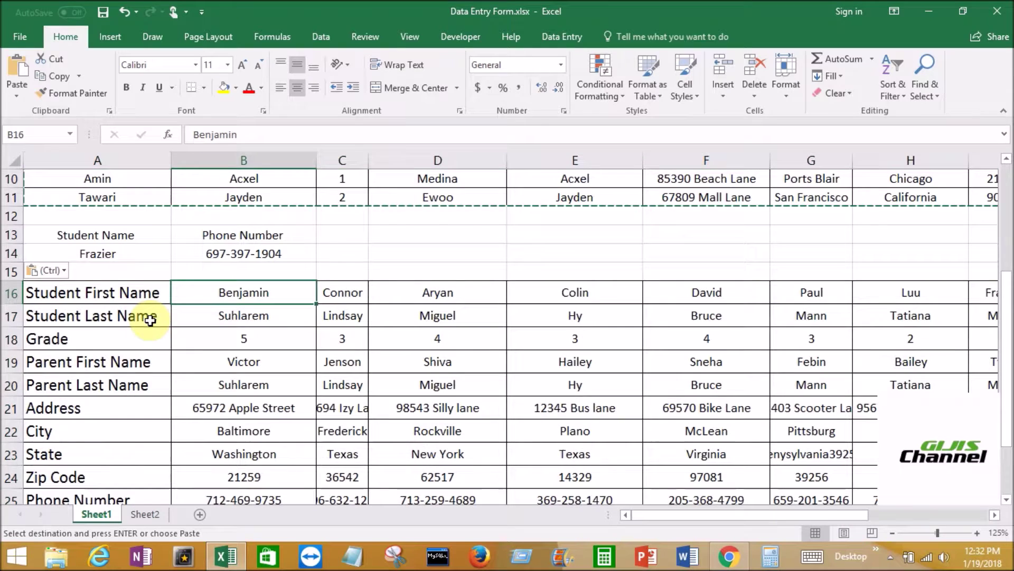
pyautogui.click(268, 317)
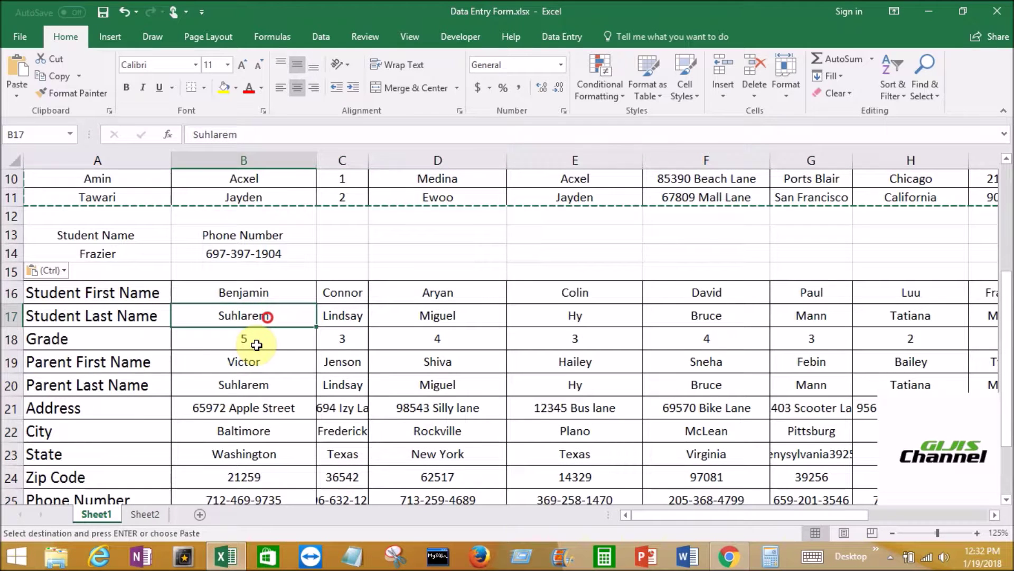
pyautogui.click(257, 344)
pyautogui.click(244, 363)
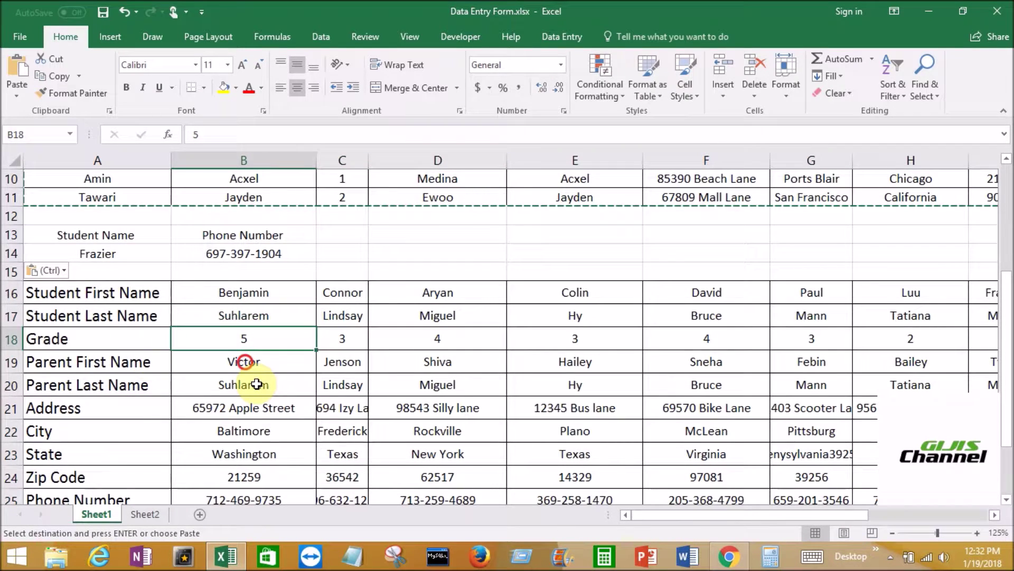
pyautogui.scroll(-1, 259, 383)
pyautogui.scroll(-1, 205, 407)
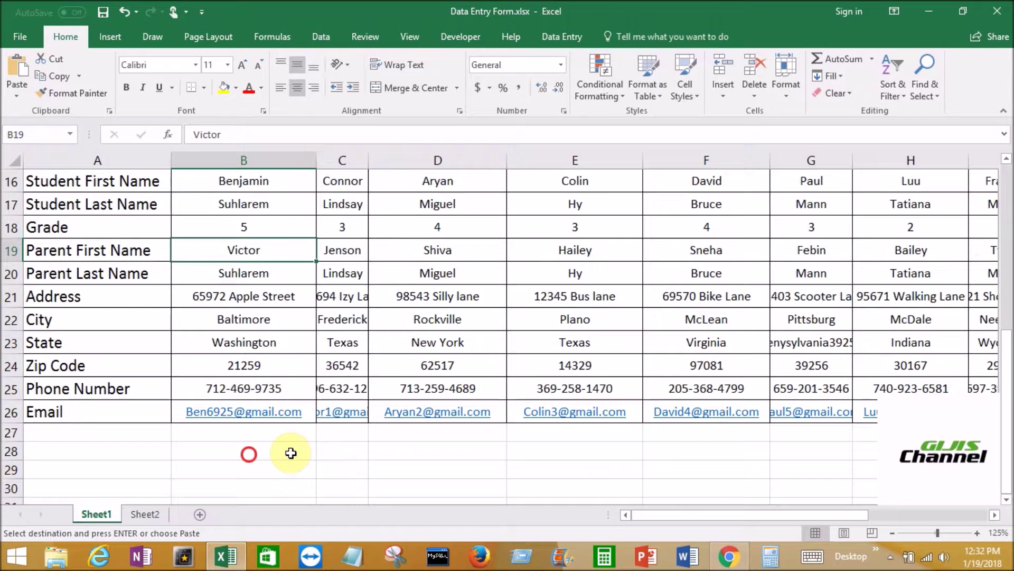
pyautogui.click(292, 452)
# - Compare the original student table with its transposed copy, from row 1 down to the Email row
pyautogui.scroll(1, 419, 289)
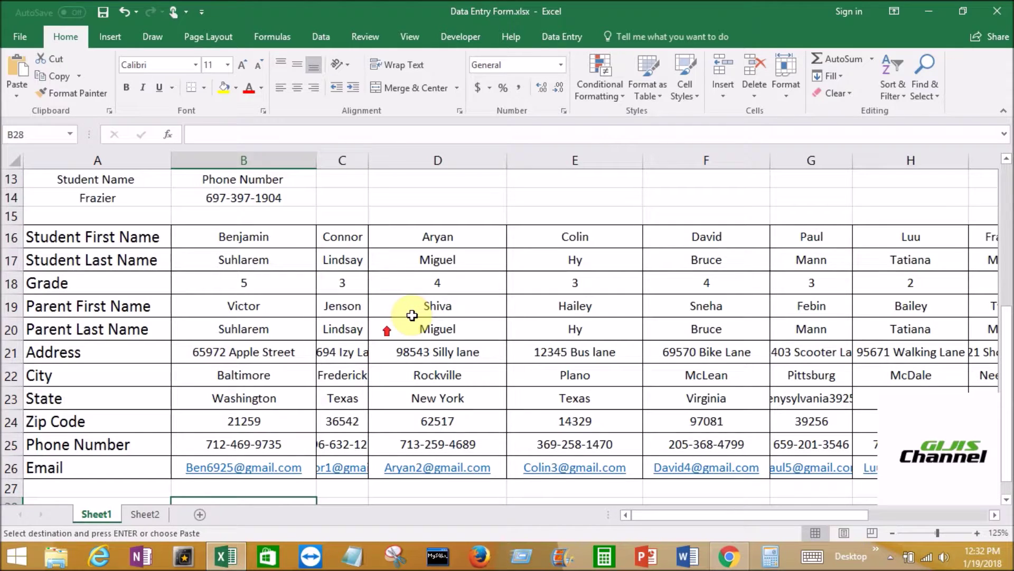
pyautogui.scroll(4, 370, 346)
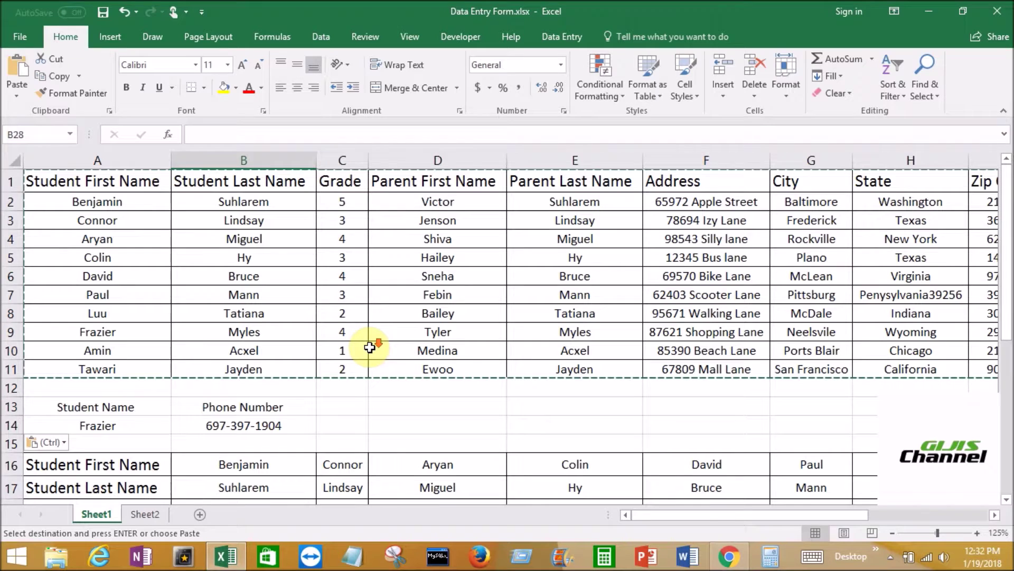
pyautogui.scroll(-1, 370, 347)
pyautogui.scroll(-2, 369, 347)
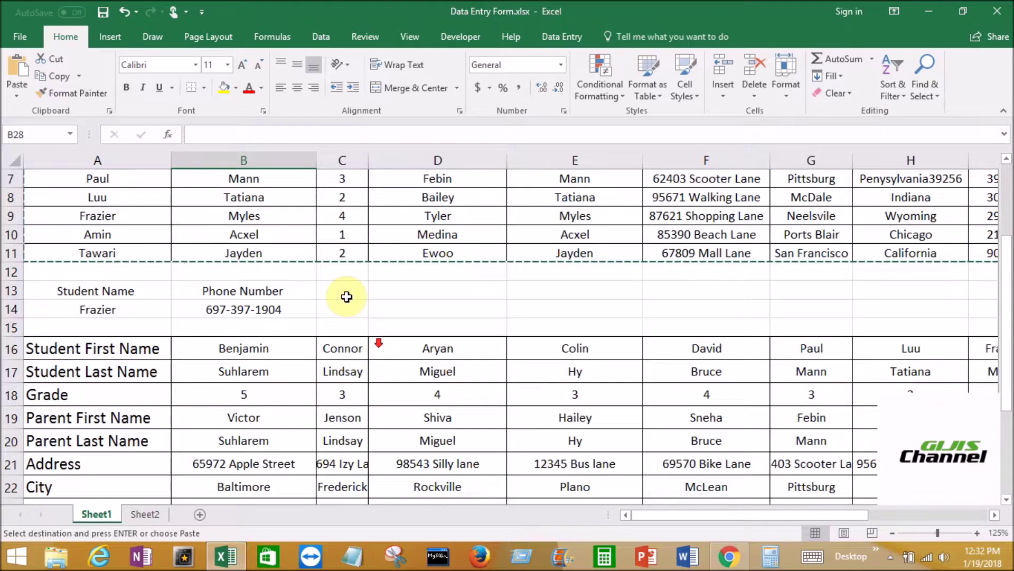
pyautogui.scroll(-1, 347, 297)
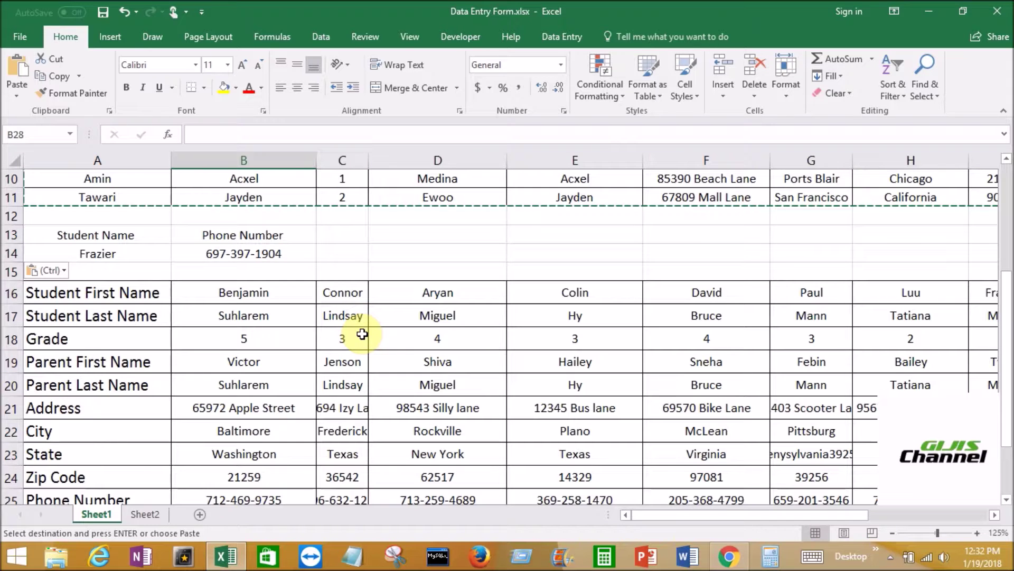
pyautogui.scroll(-3, 428, 388)
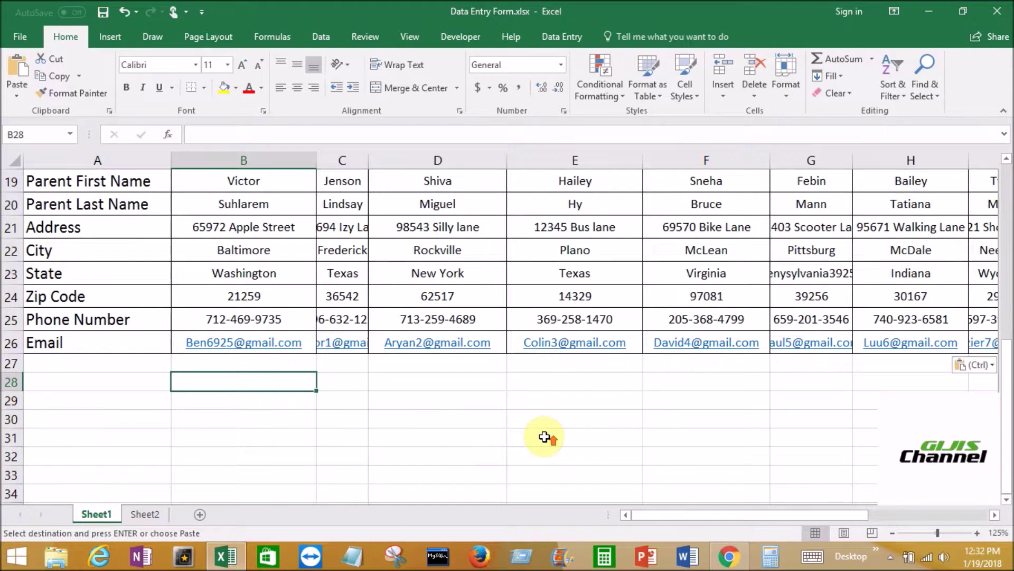
pyautogui.scroll(1, 545, 436)
pyautogui.scroll(2, 369, 240)
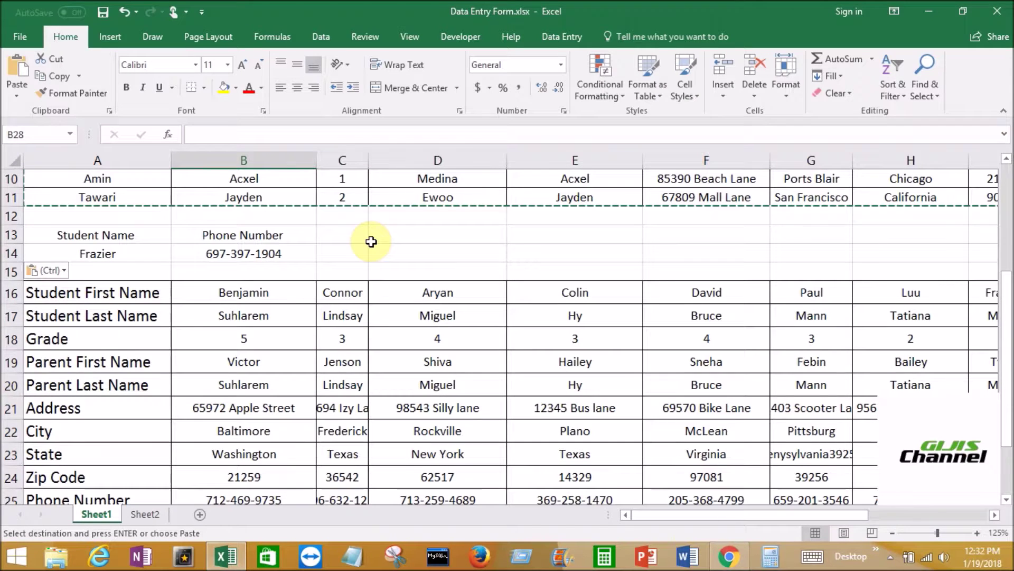
pyautogui.scroll(-2, 237, 437)
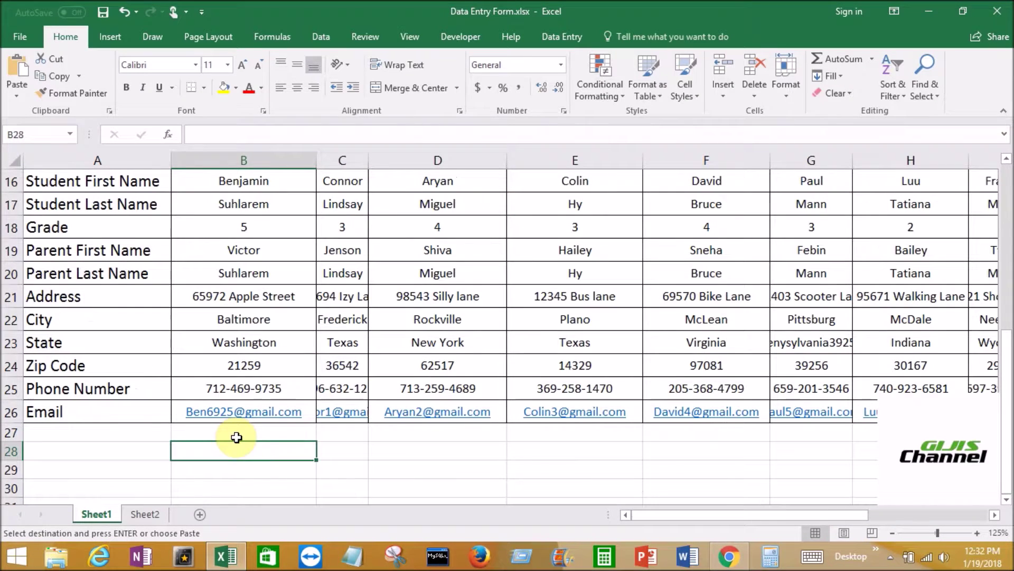
pyautogui.write('=H')
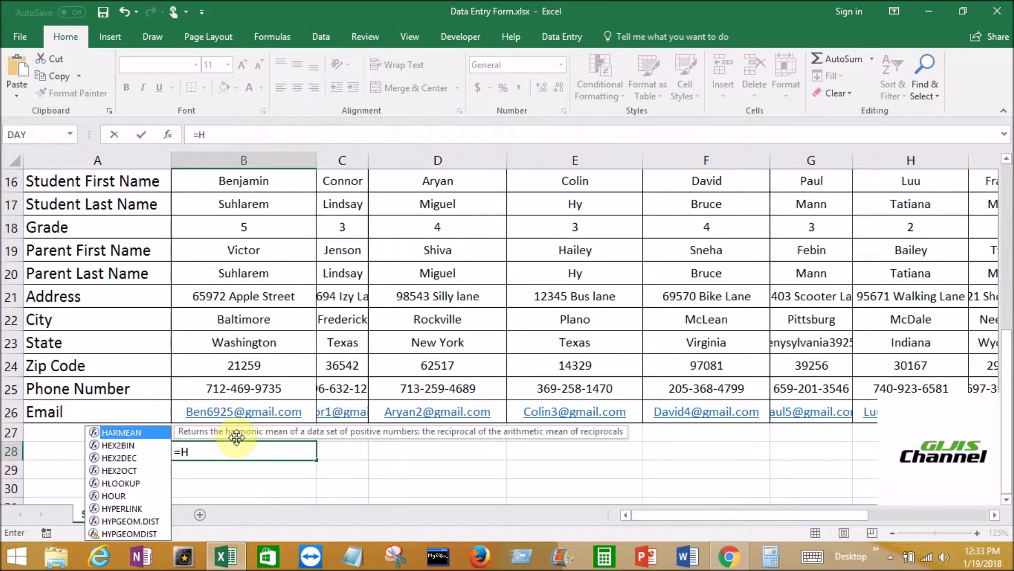
pyautogui.write('lo')
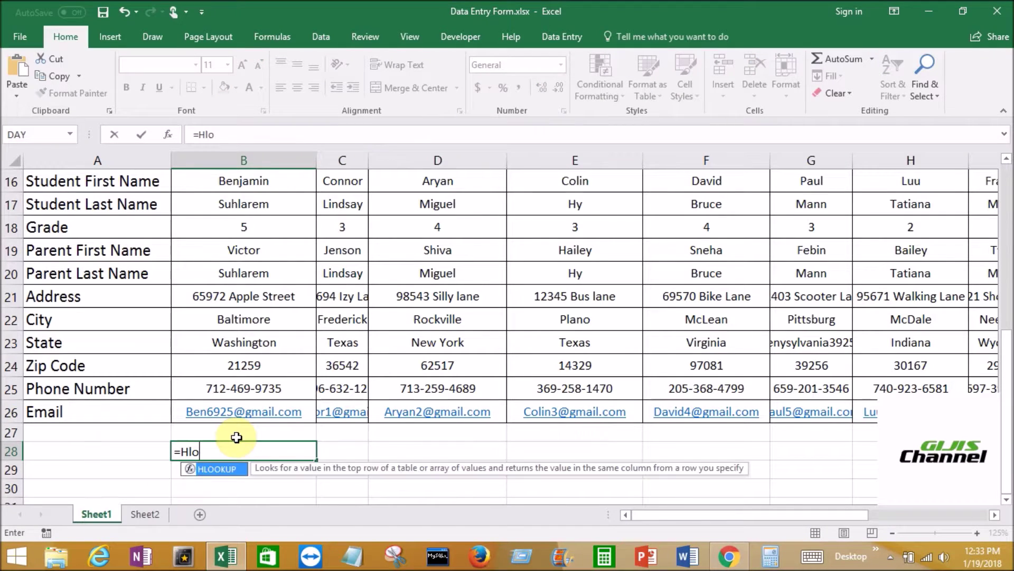
pyautogui.doubleClick(227, 468)
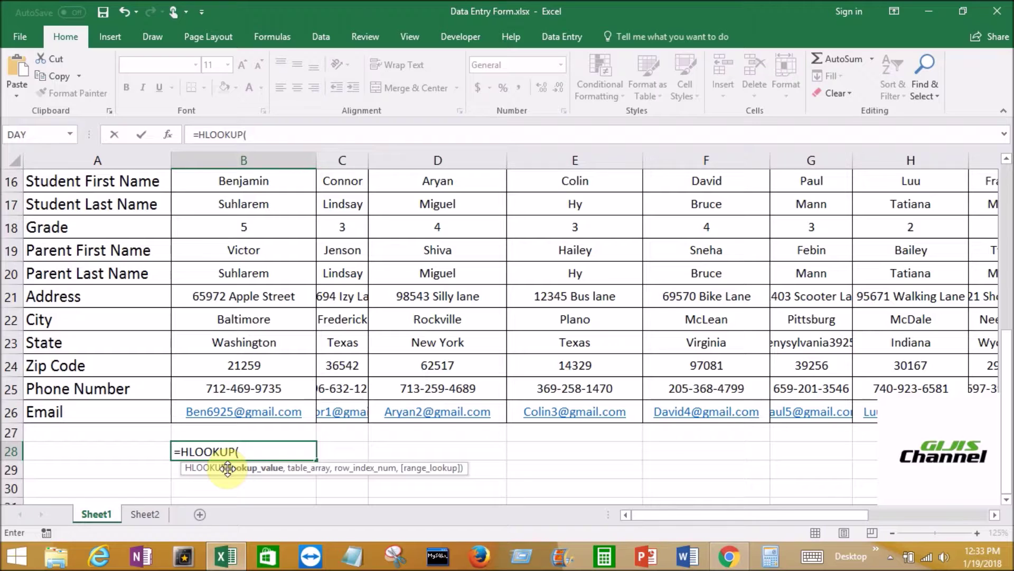
pyautogui.click(139, 450)
pyautogui.doubleClick(301, 449)
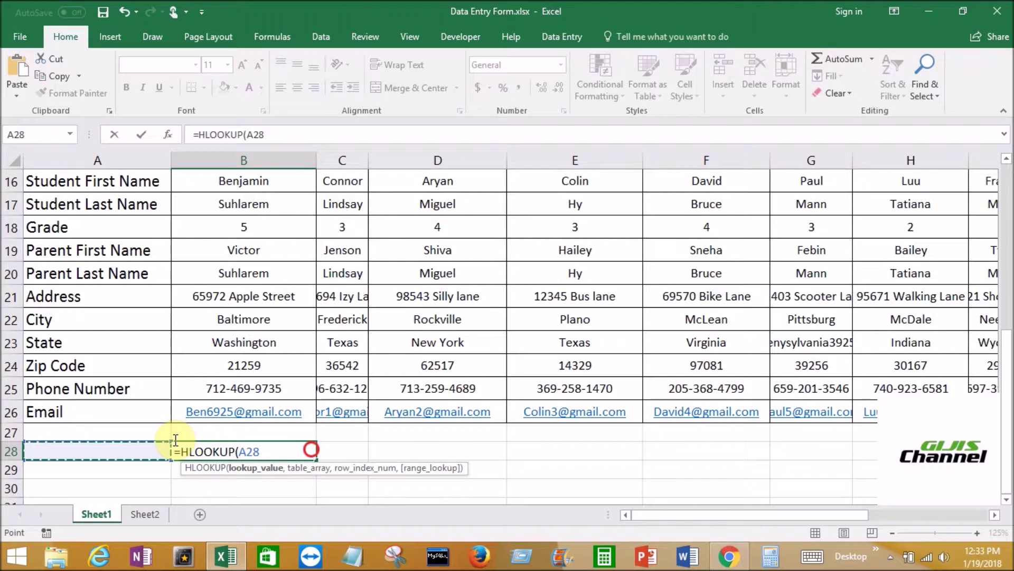
pyautogui.press('BackSpace')
pyautogui.press('BackSpace')
pyautogui.press('BackSpace')
pyautogui.press('BackSpace')
pyautogui.press('BackSpace')
pyautogui.press('BackSpace')
pyautogui.press('BackSpace')
pyautogui.press('BackSpace')
pyautogui.press('BackSpace')
pyautogui.press('BackSpace')
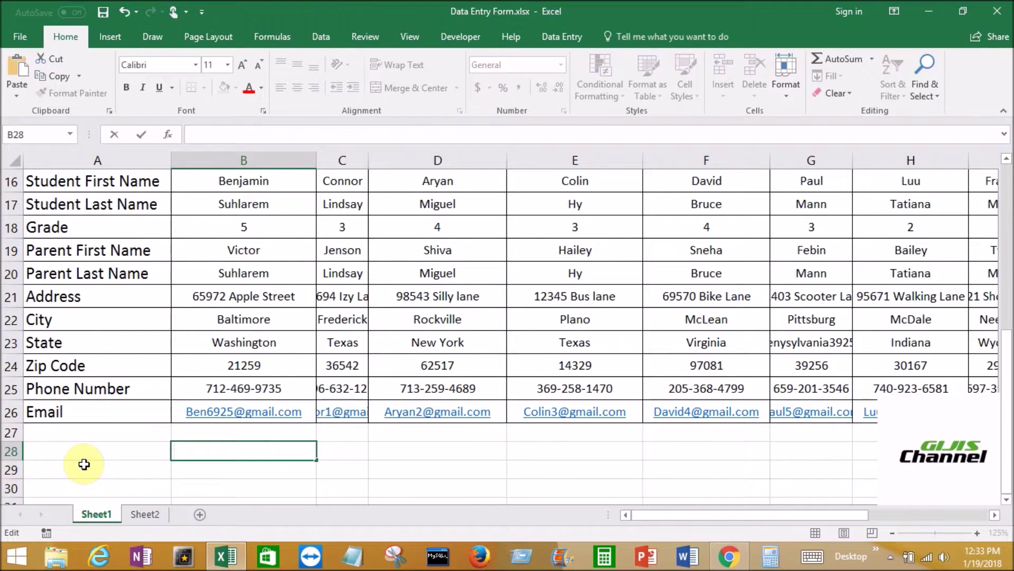
# - Enter the heading Student Name in cell A28, below the transposed table
pyautogui.click(86, 454)
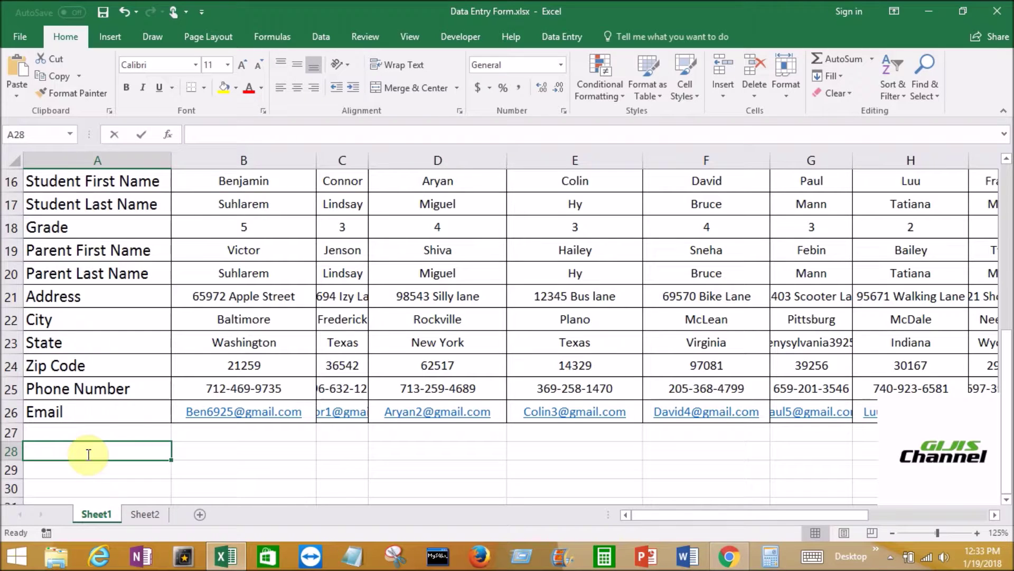
pyautogui.write('Student Name')
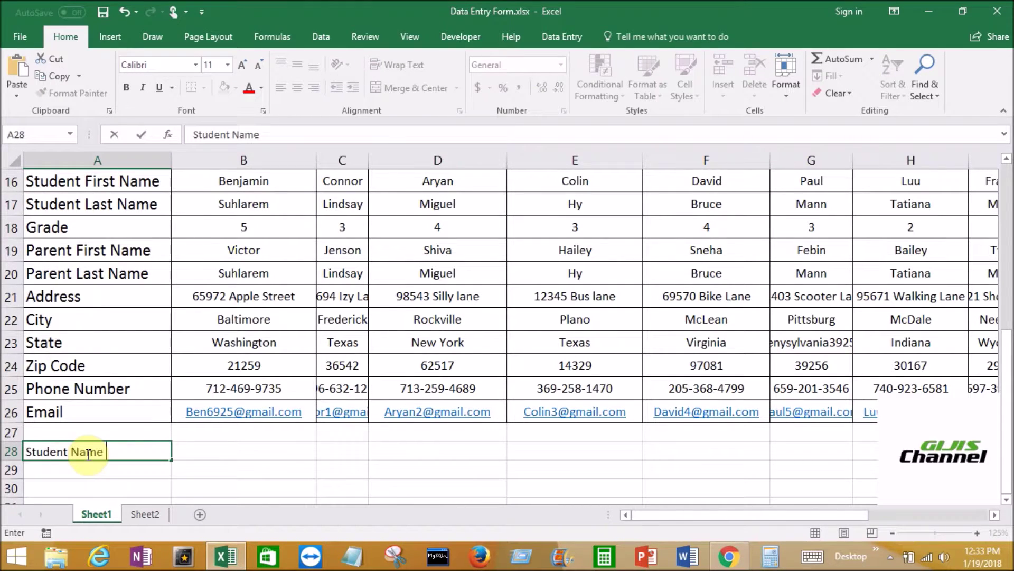
pyautogui.press('Return')
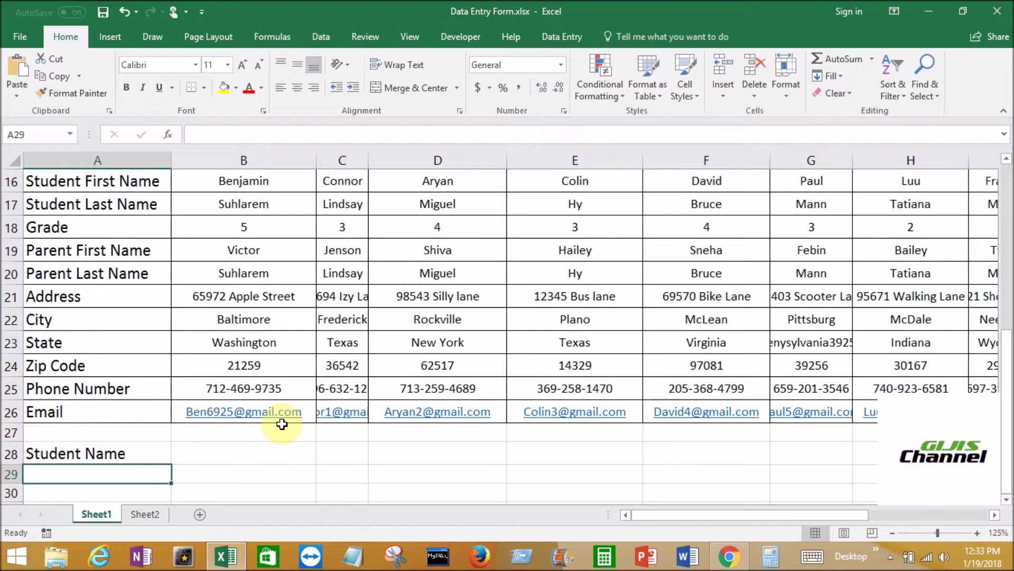
# - Add List data validation to cell A29, using the student first names across row 16 of the transposed table as source
pyautogui.scroll(1, 283, 424)
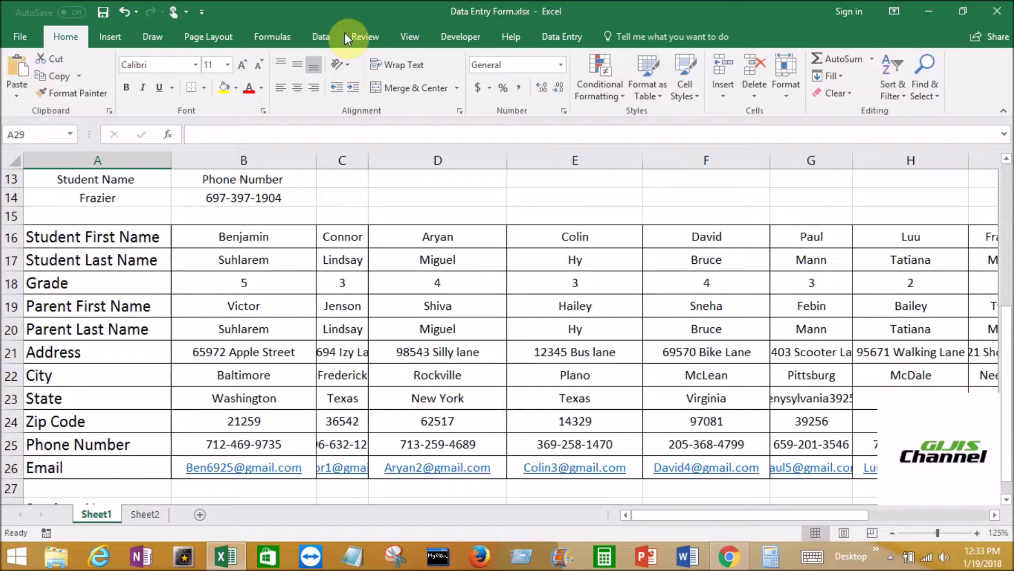
pyautogui.click(323, 37)
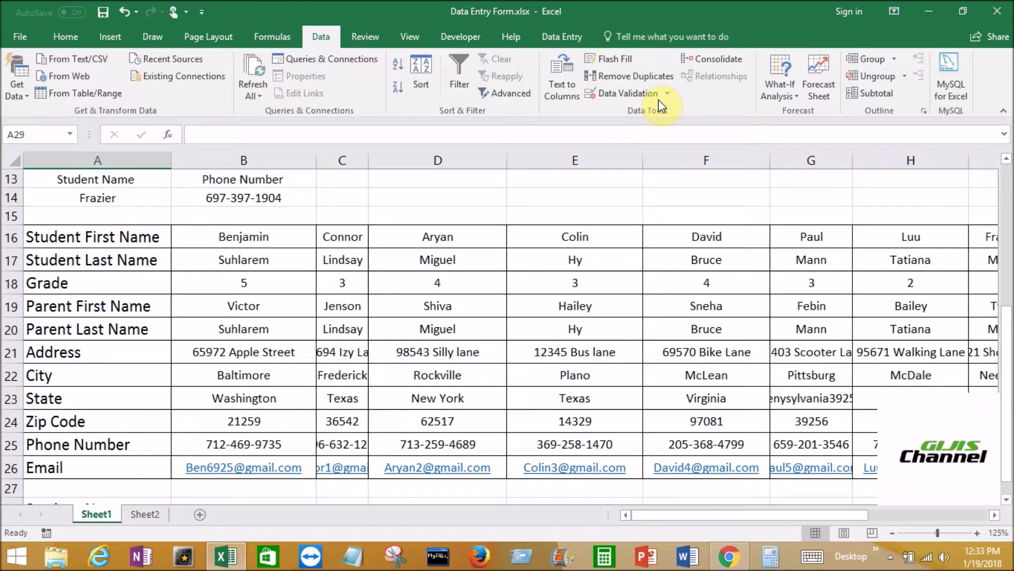
pyautogui.click(669, 94)
pyautogui.click(640, 113)
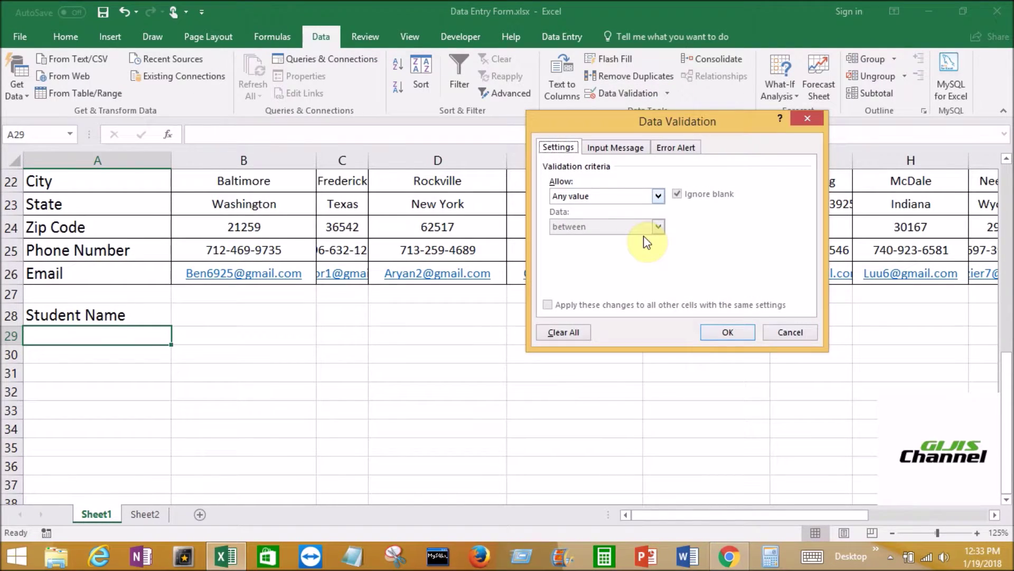
pyautogui.click(659, 196)
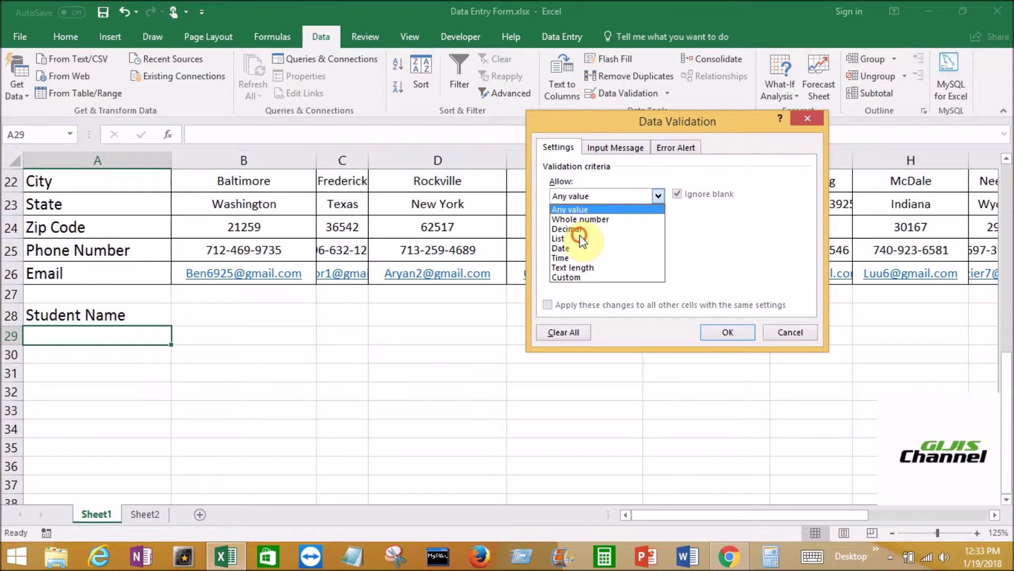
pyautogui.click(579, 237)
pyautogui.click(743, 255)
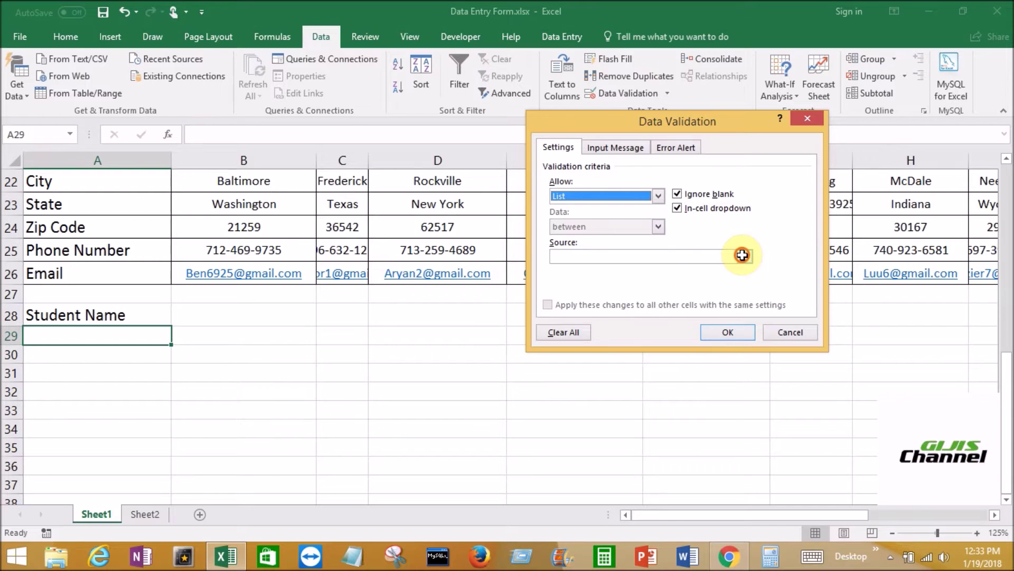
pyautogui.scroll(2, 710, 323)
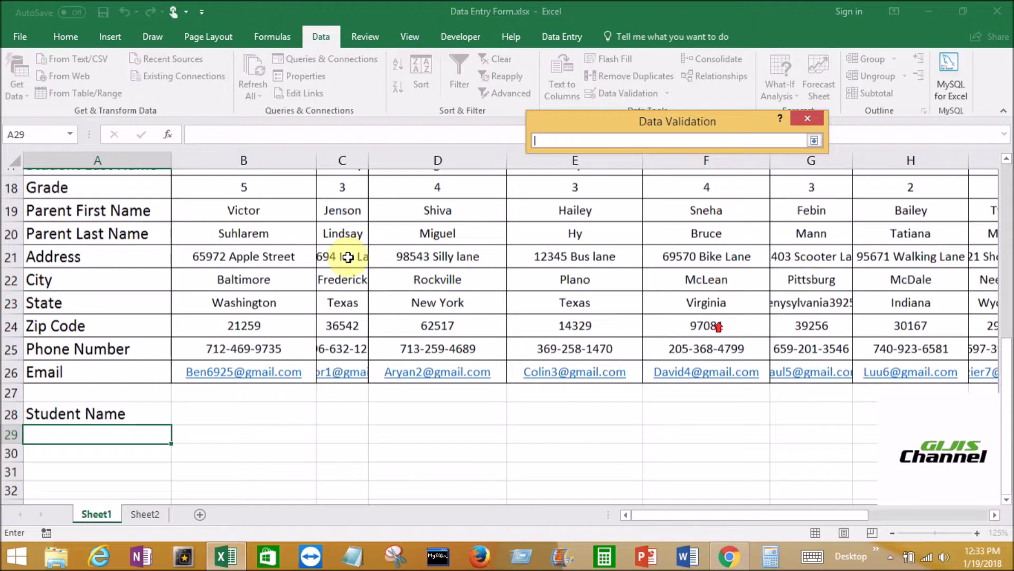
pyautogui.scroll(2, 244, 237)
pyautogui.click(244, 236)
pyautogui.moveTo(745, 249); pyautogui.dragTo(904, 233)
pyautogui.press('Return')
pyautogui.click(734, 328)
# - Check the choices offered by the student name drop-down in cell A29
pyautogui.scroll(-2, 182, 374)
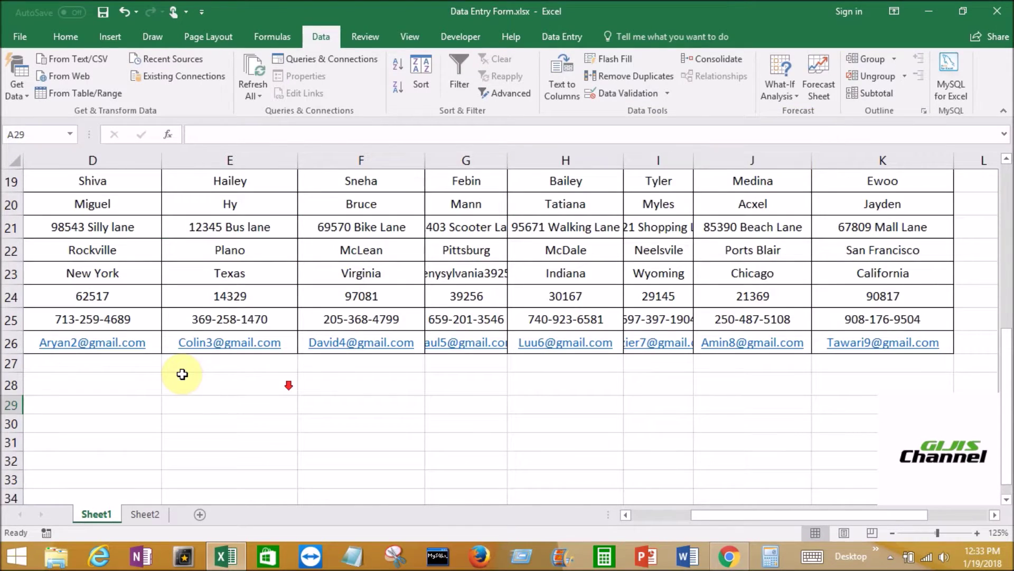
pyautogui.scroll(-1, 182, 374)
pyautogui.click(132, 308)
pyautogui.moveTo(830, 518)
pyautogui.mouseDown()
pyautogui.moveTo(690, 512)
pyautogui.moveTo(139, 344)
pyautogui.mouseUp()
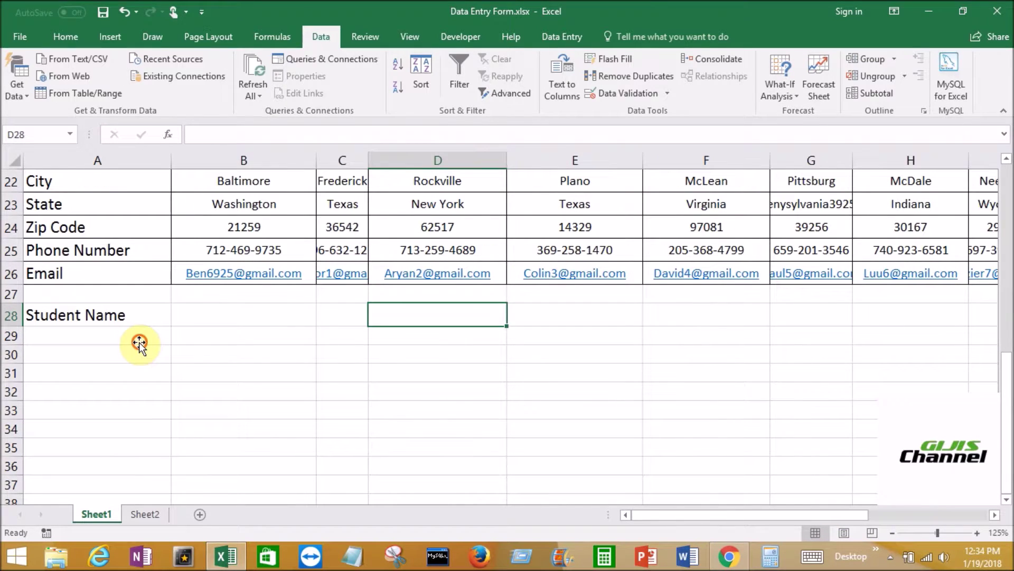
pyautogui.click(139, 344)
pyautogui.click(180, 338)
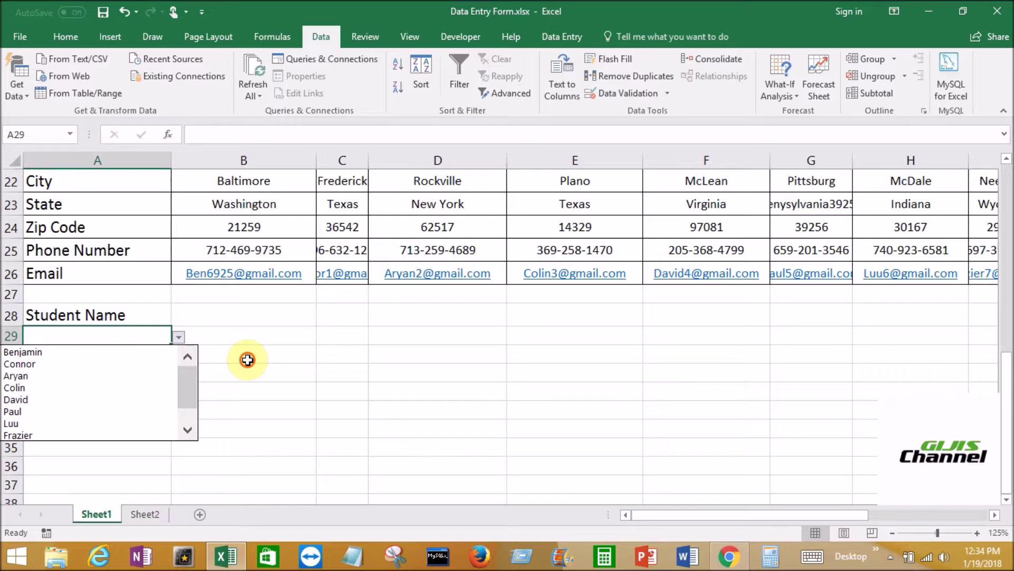
# - Enter the heading Email in cell B28, beside the Student Name heading
pyautogui.click(258, 336)
pyautogui.click(259, 337)
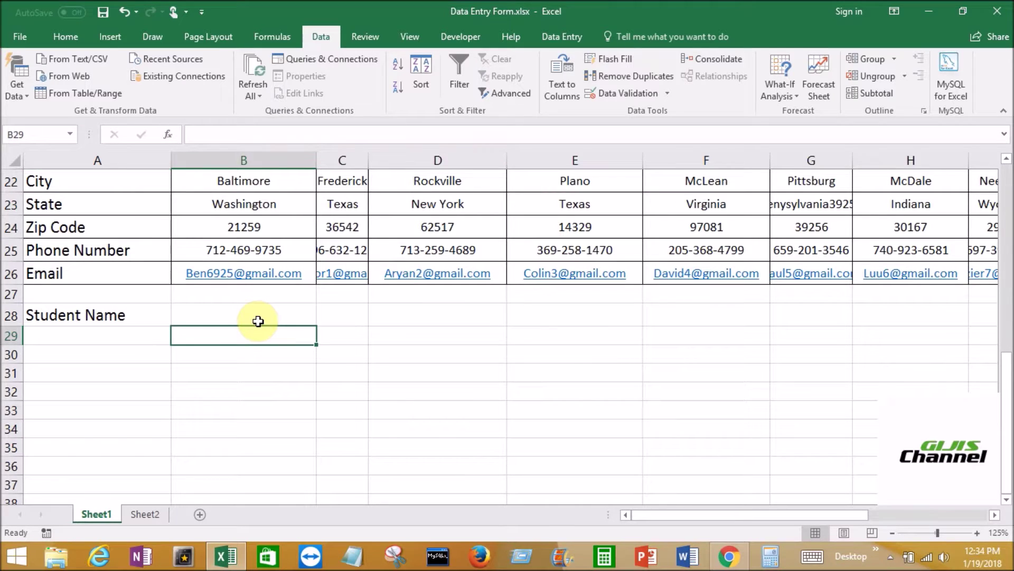
pyautogui.click(266, 321)
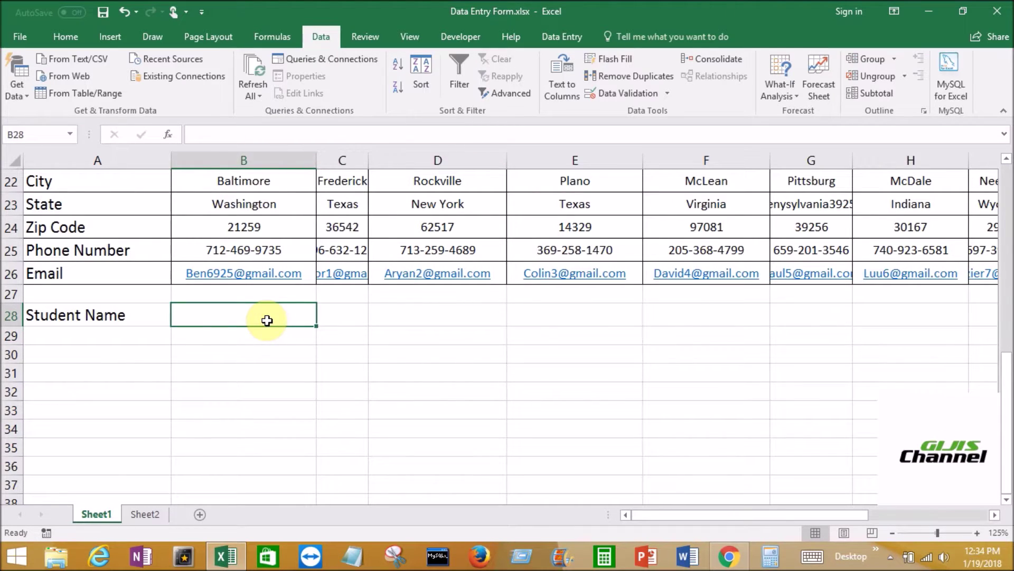
pyautogui.write('Pho')
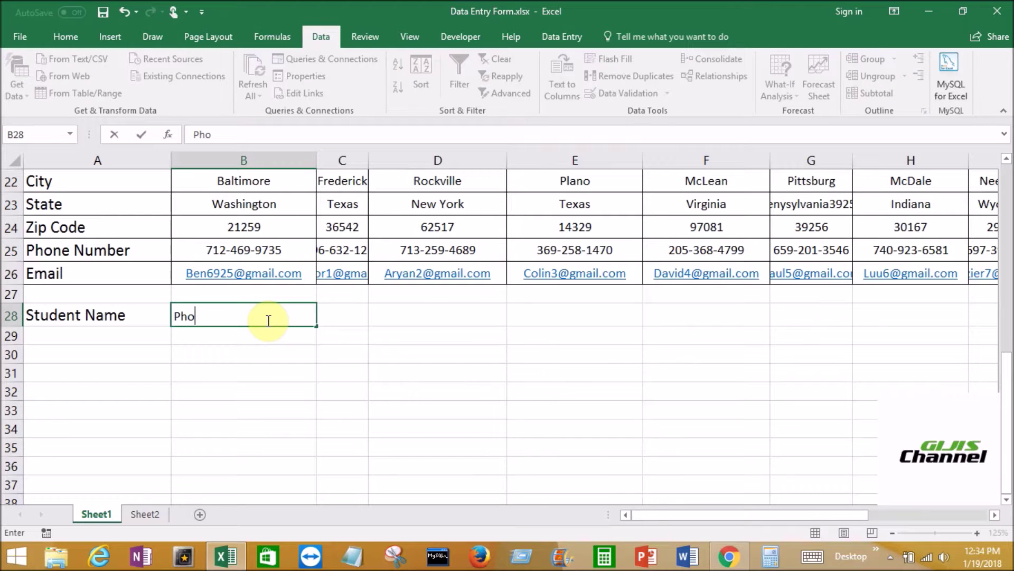
pyautogui.press('BackSpace')
pyautogui.press('BackSpace')
pyautogui.press('BackSpace')
pyautogui.write('Email')
pyautogui.press('Return')
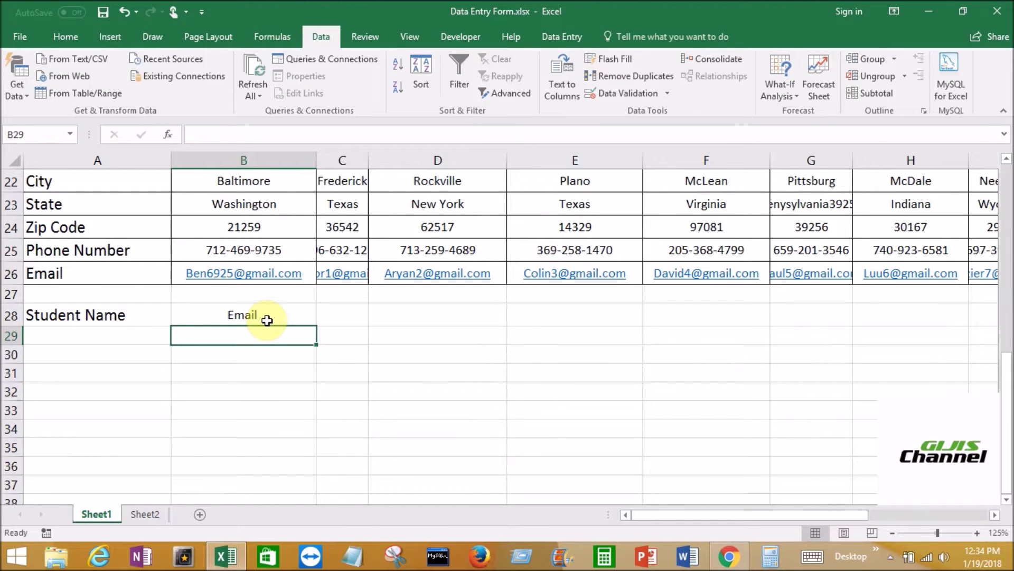
# - Begin an HLOOKUP formula in cell B29 with the student name cell A29 as the lookup value
pyautogui.write('=h')
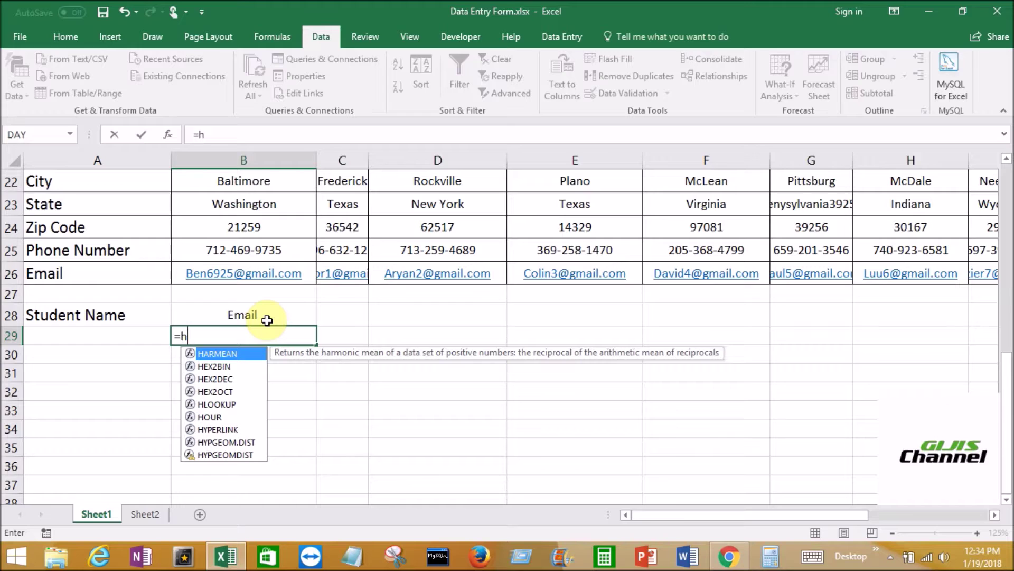
pyautogui.write('l')
pyautogui.click(224, 354)
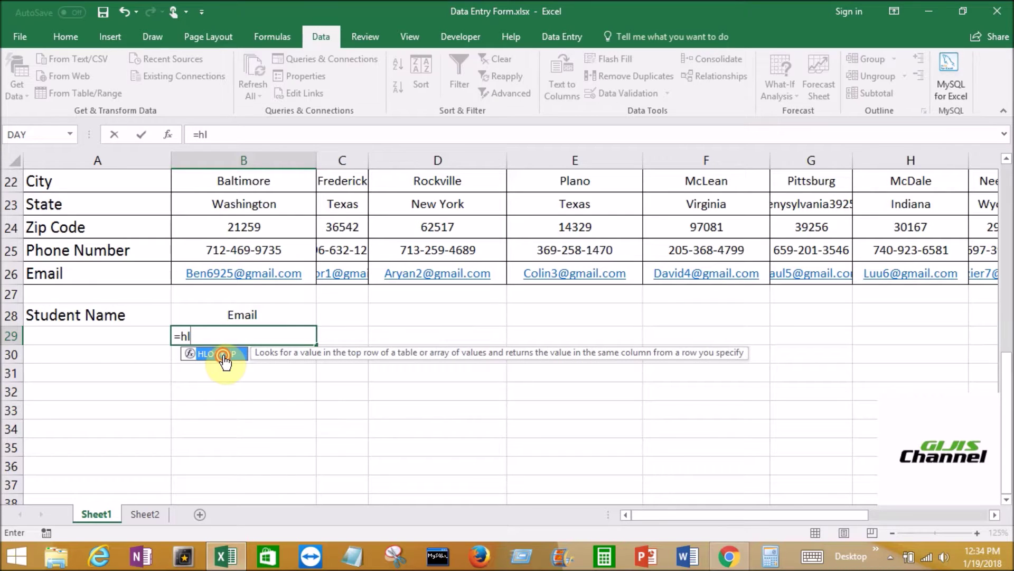
pyautogui.click(224, 354)
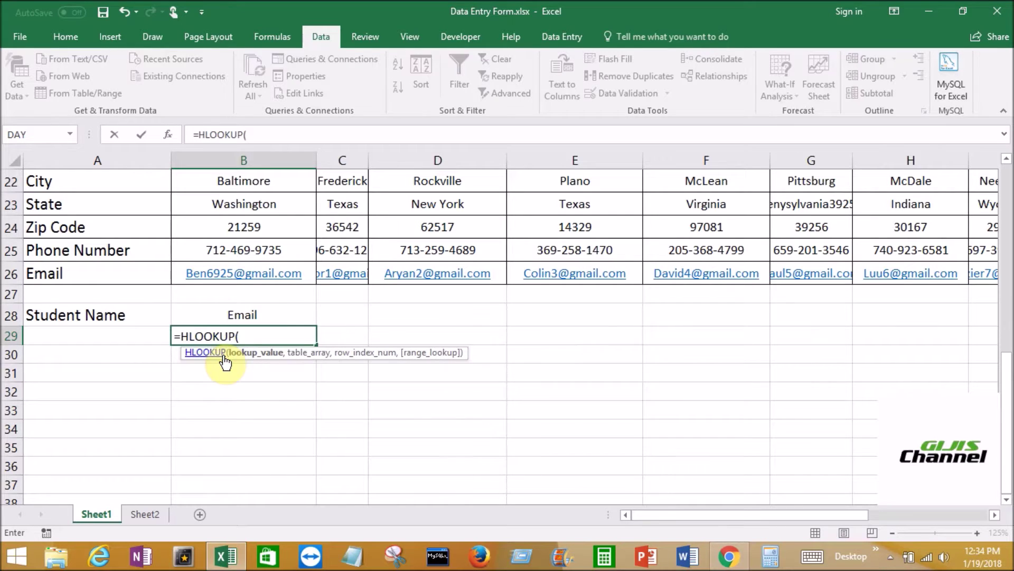
pyautogui.click(139, 337)
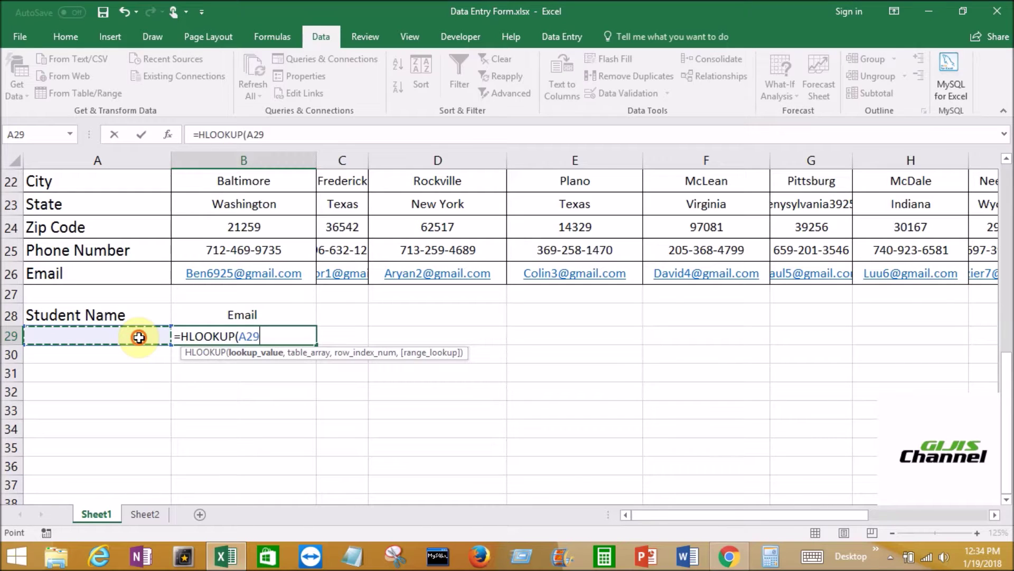
pyautogui.write(',')
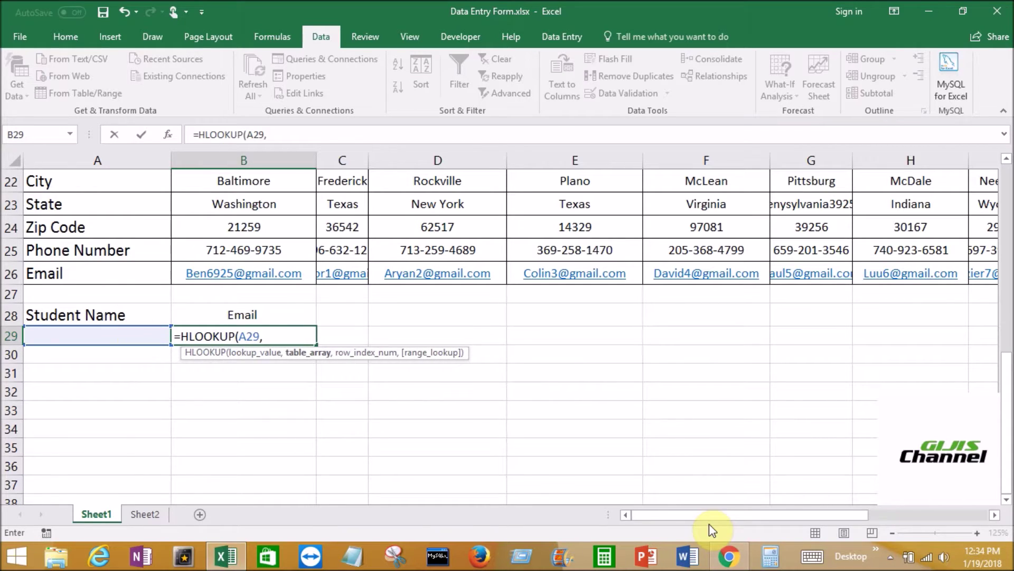
# - Set the HLOOKUP table array to B16:K26, covering all student data in the transposed table
pyautogui.click(698, 512)
pyautogui.moveTo(697, 512); pyautogui.dragTo(737, 515)
pyautogui.scroll(2, 698, 450)
pyautogui.scroll(1, 249, 233)
pyautogui.moveTo(246, 234); pyautogui.dragTo(788, 510)
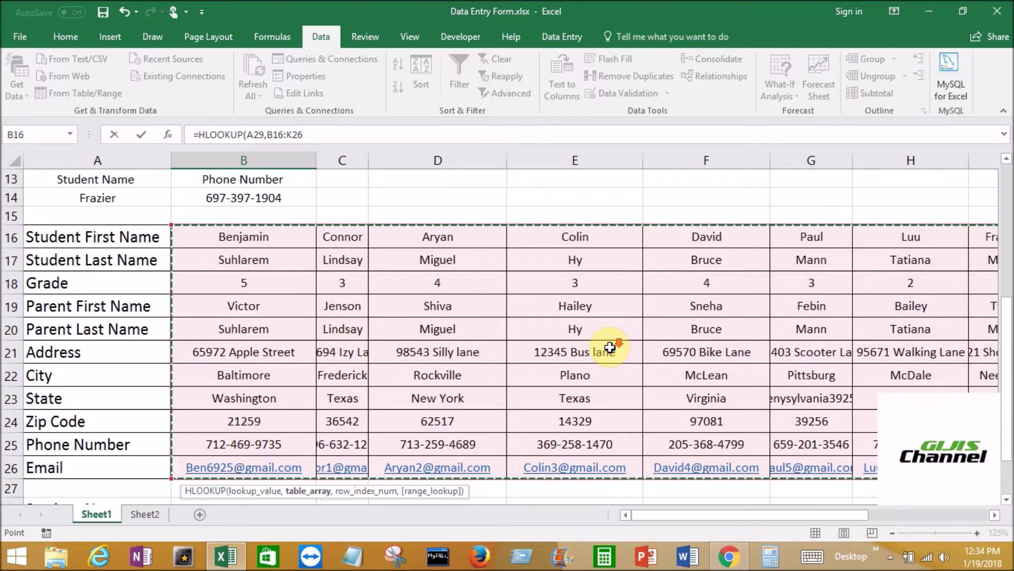
pyautogui.scroll(-3, 566, 341)
pyautogui.write(',')
pyautogui.write(',')
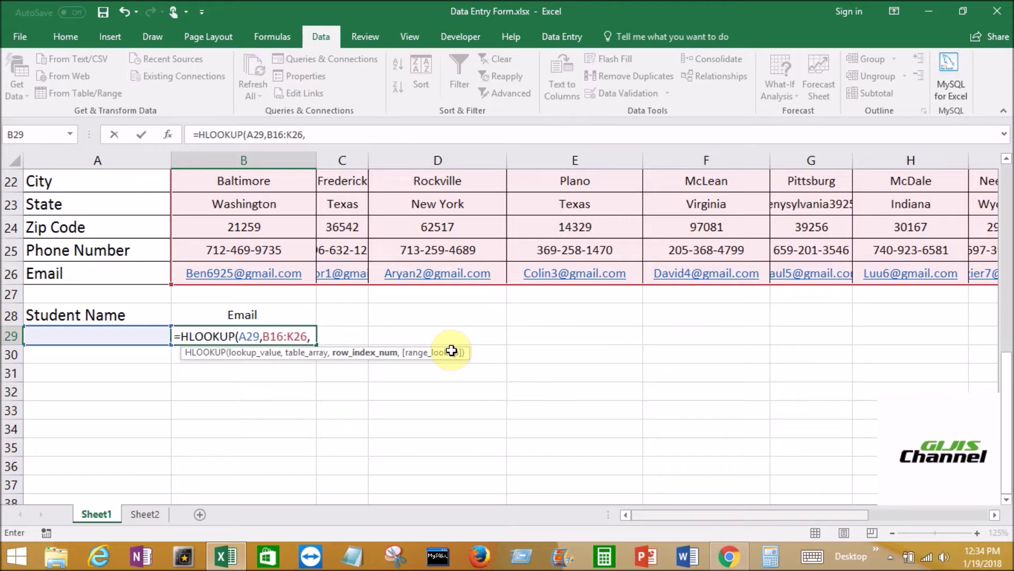
# - Complete the HLOOKUP in B29 with row index 11 for the Email row and FALSE for an exact match
pyautogui.scroll(2, 625, 402)
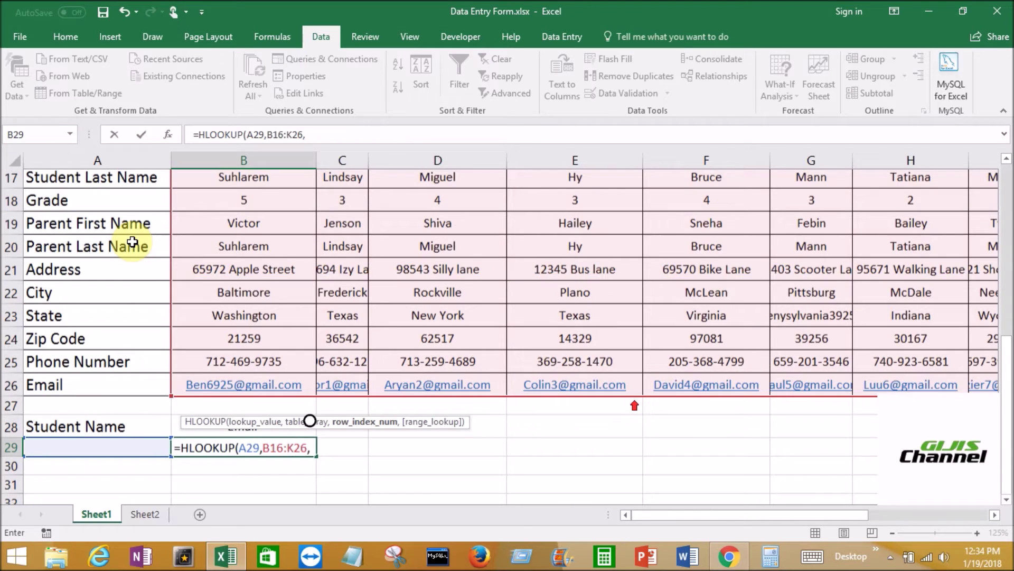
pyautogui.scroll(1, 132, 242)
pyautogui.scroll(1, 87, 238)
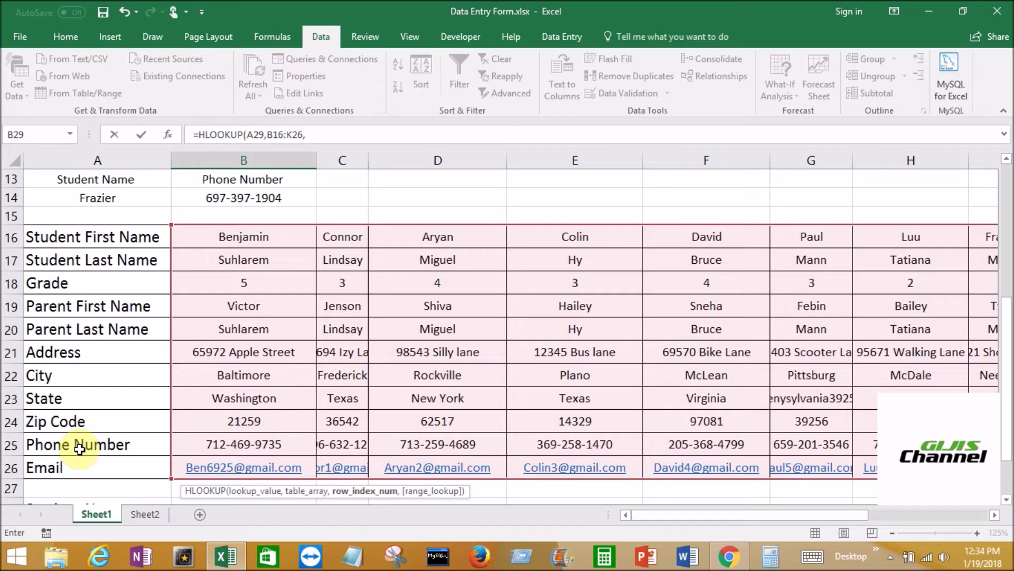
pyautogui.scroll(-3, 654, 382)
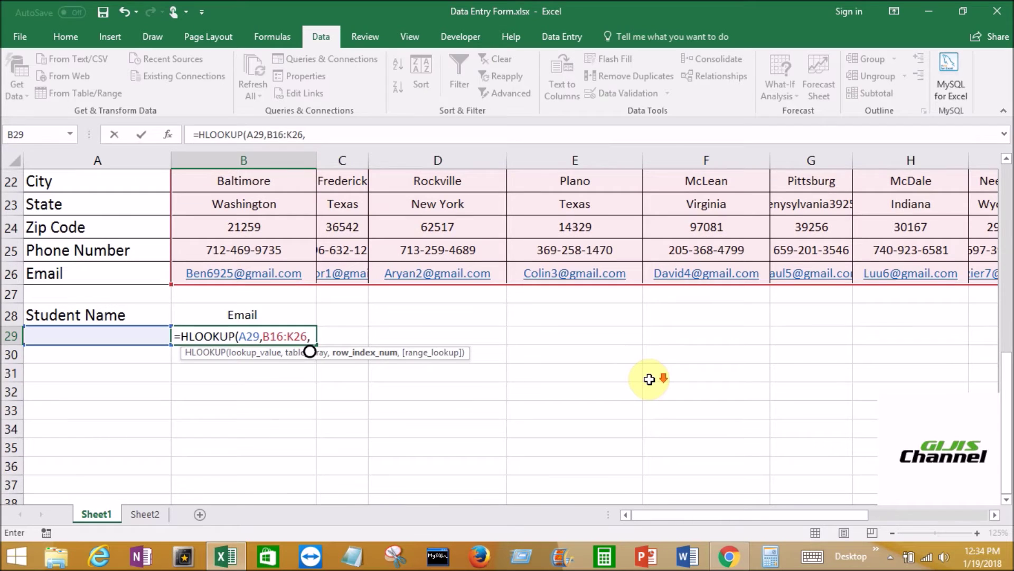
pyautogui.write('11,')
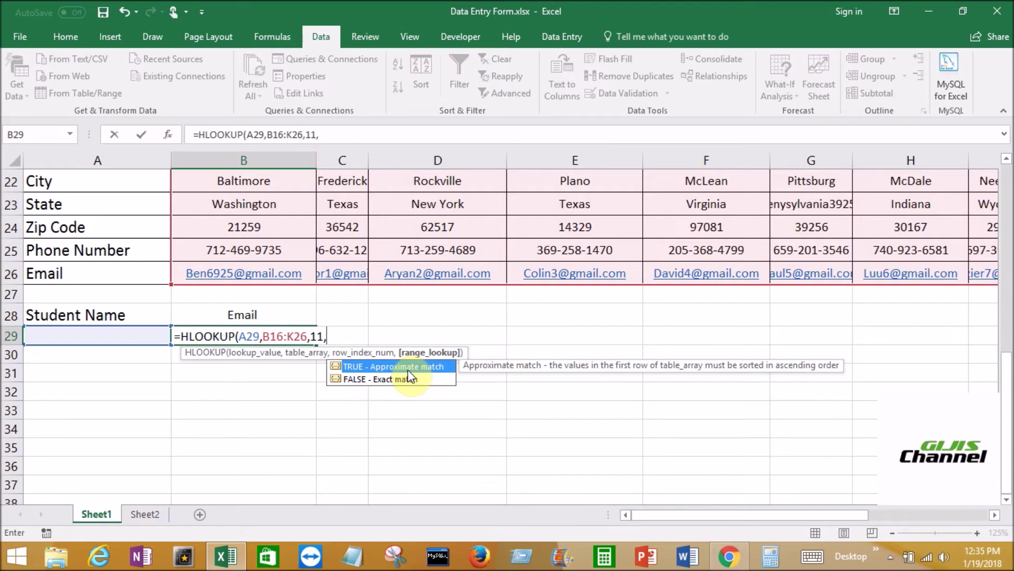
pyautogui.click(397, 379)
pyautogui.doubleClick(398, 379)
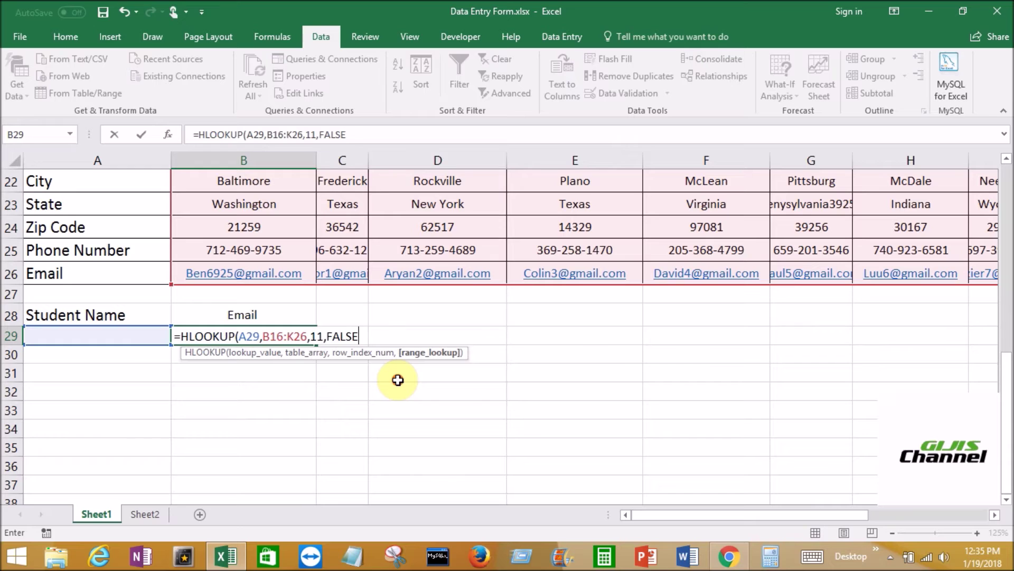
pyautogui.write(')')
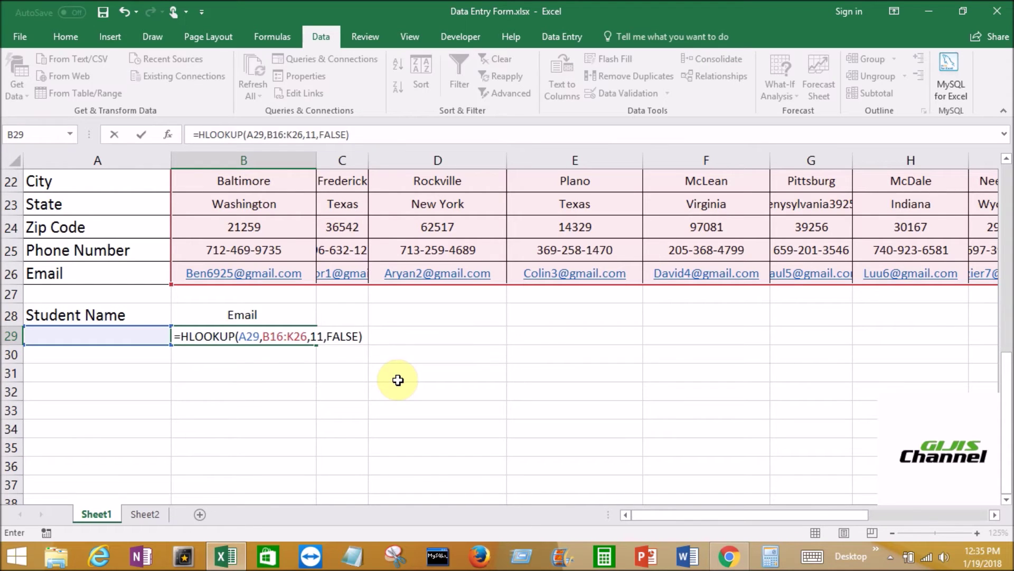
pyautogui.press('Return')
# - Choose the second listed student in the A29 drop-down and check the email returned in B29
pyautogui.click(104, 338)
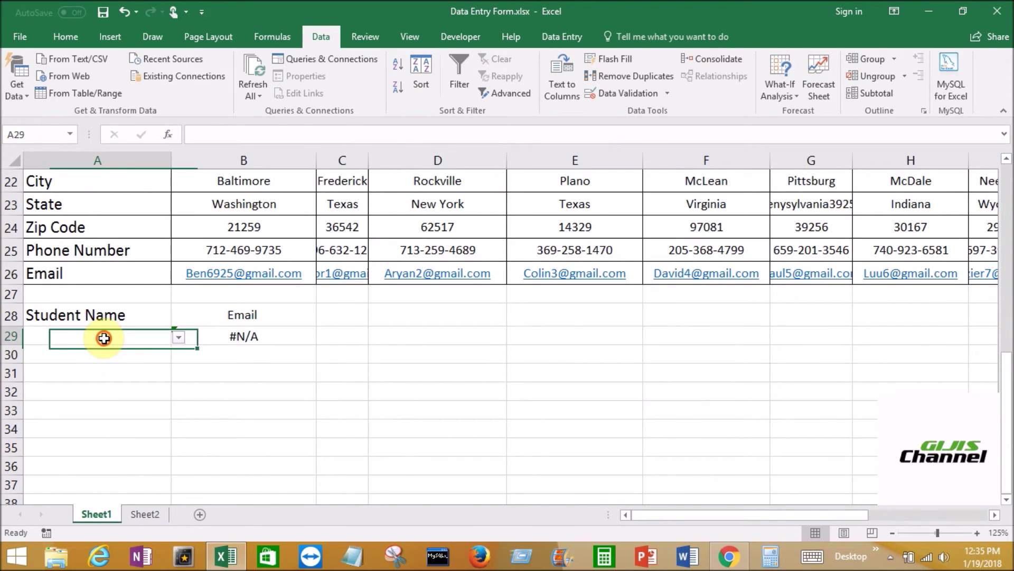
pyautogui.click(179, 341)
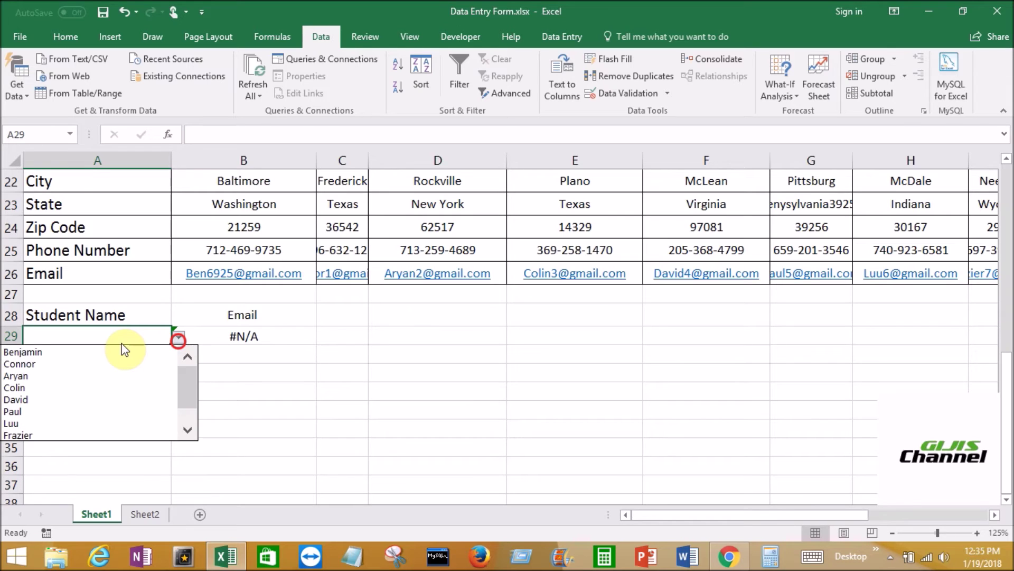
pyautogui.click(45, 363)
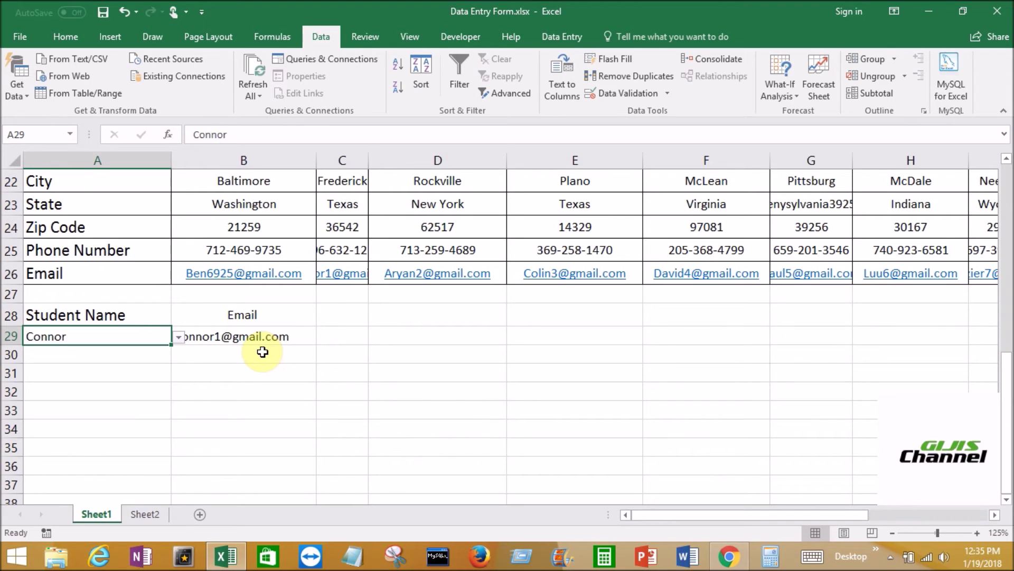
pyautogui.click(285, 337)
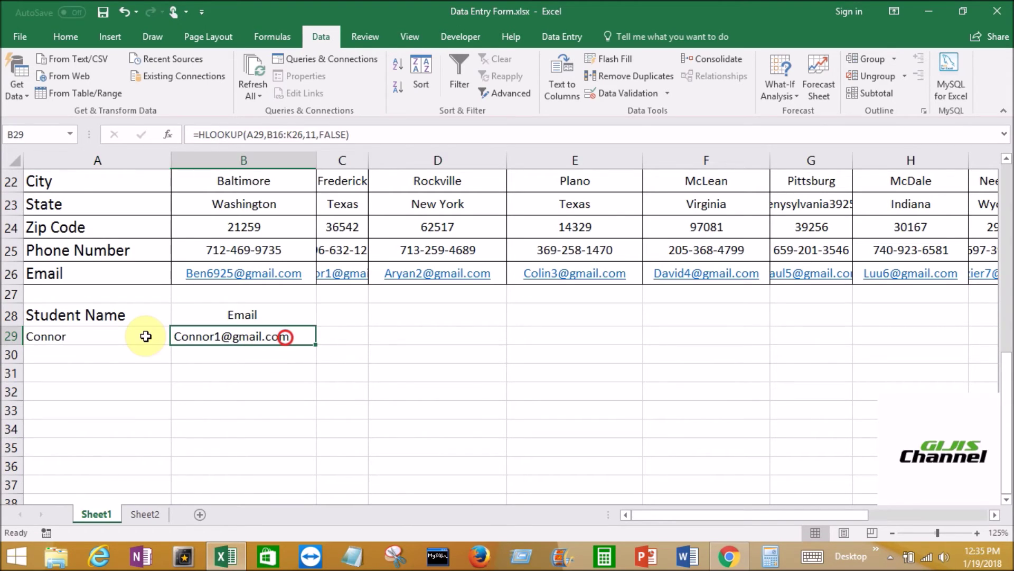
# - Switch the A29 drop-down to the sixth listed student and check the email lookup in B29
pyautogui.click(168, 337)
pyautogui.click(176, 337)
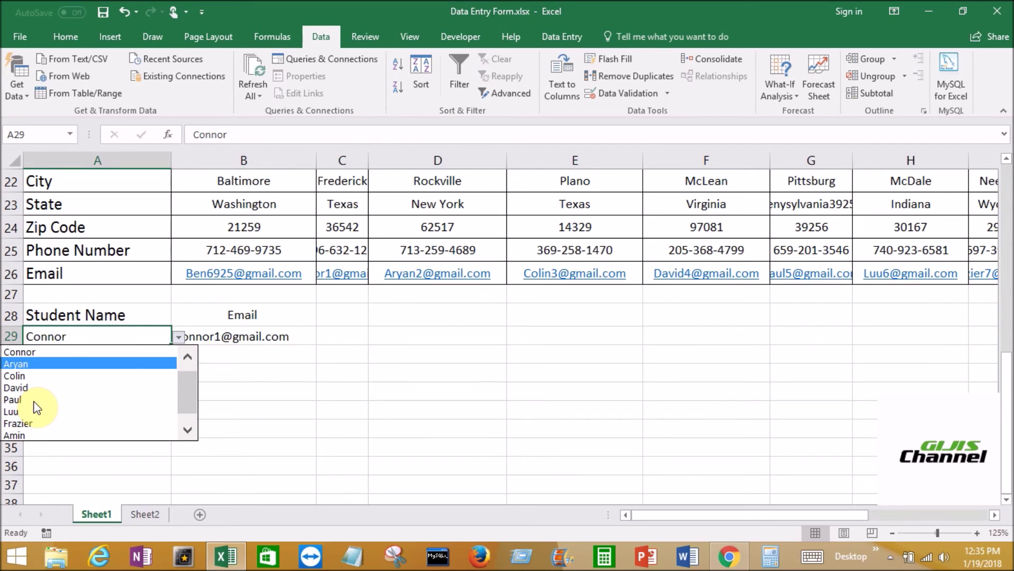
pyautogui.click(33, 401)
pyautogui.click(291, 338)
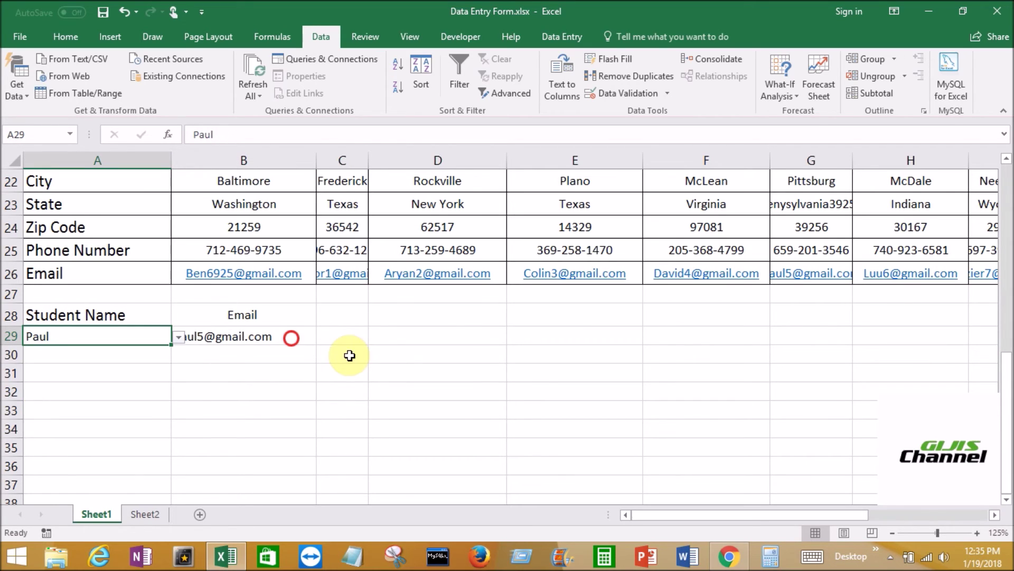
# - Select the ninth listed student in the A29 drop-down and check the matching email in B29
pyautogui.click(88, 338)
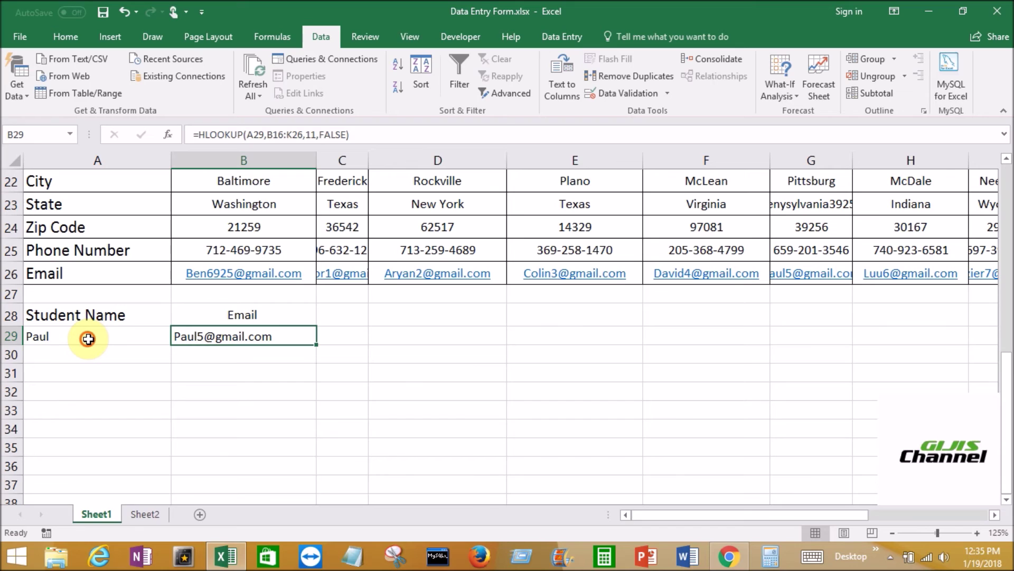
pyautogui.click(178, 338)
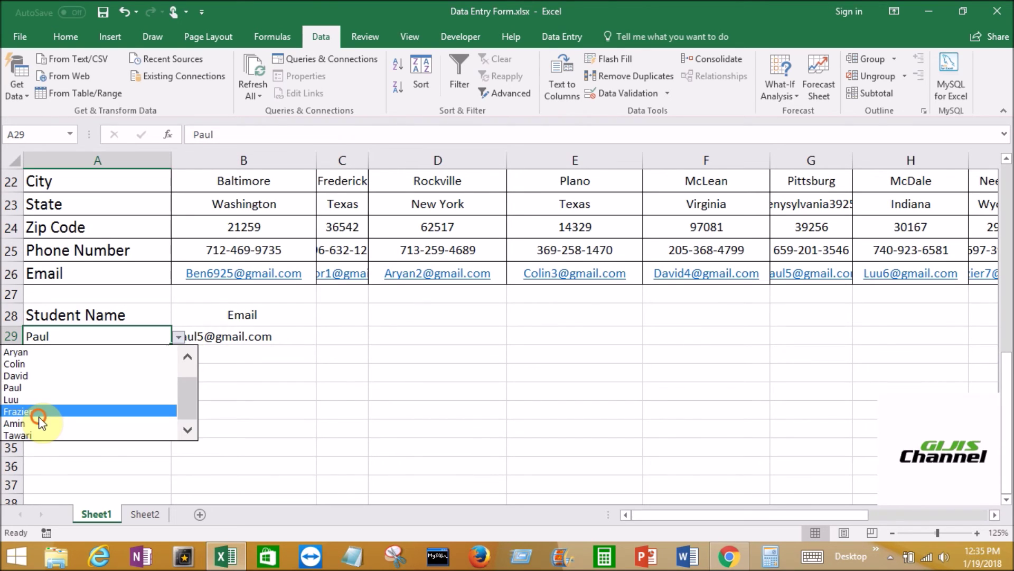
pyautogui.click(22, 418)
pyautogui.click(278, 337)
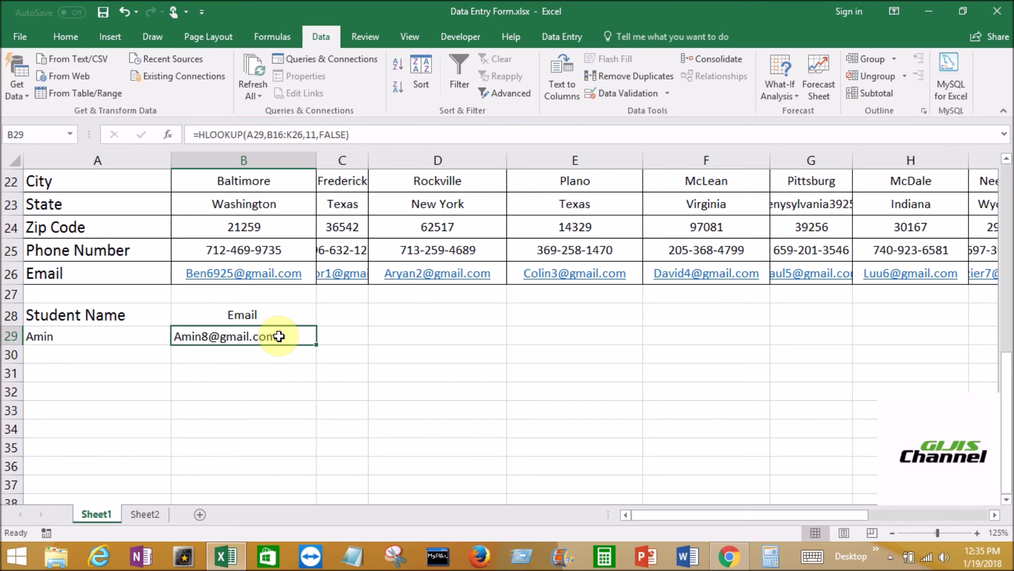